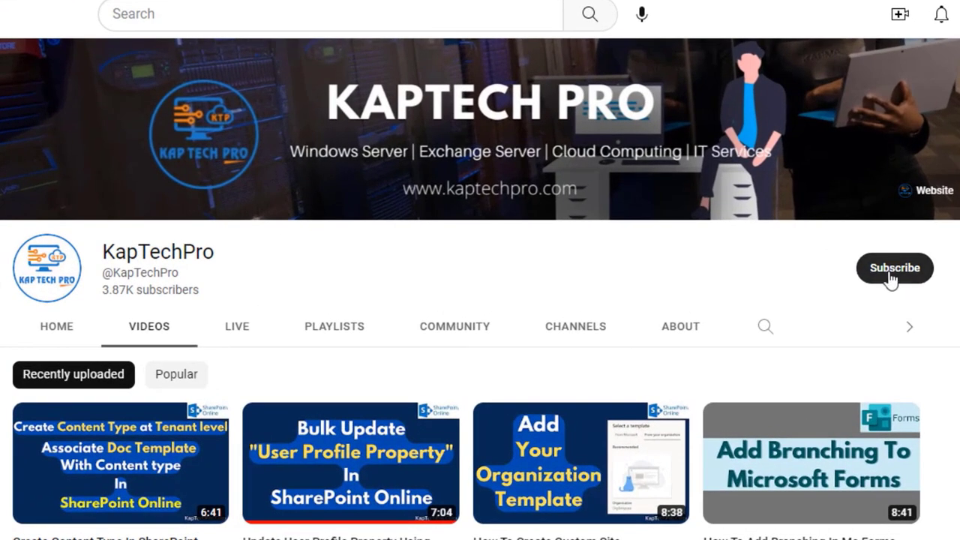
Subscribe to the KapTechPro channel and set its notifications to All.
{"action": "left_click", "coordinate": [894, 278]}
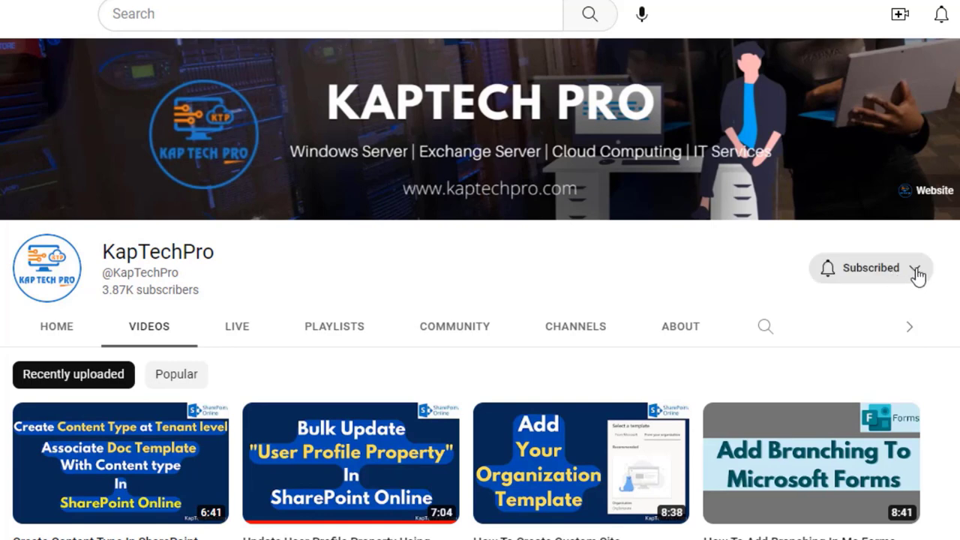
{"action": "left_click", "coordinate": [917, 271]}
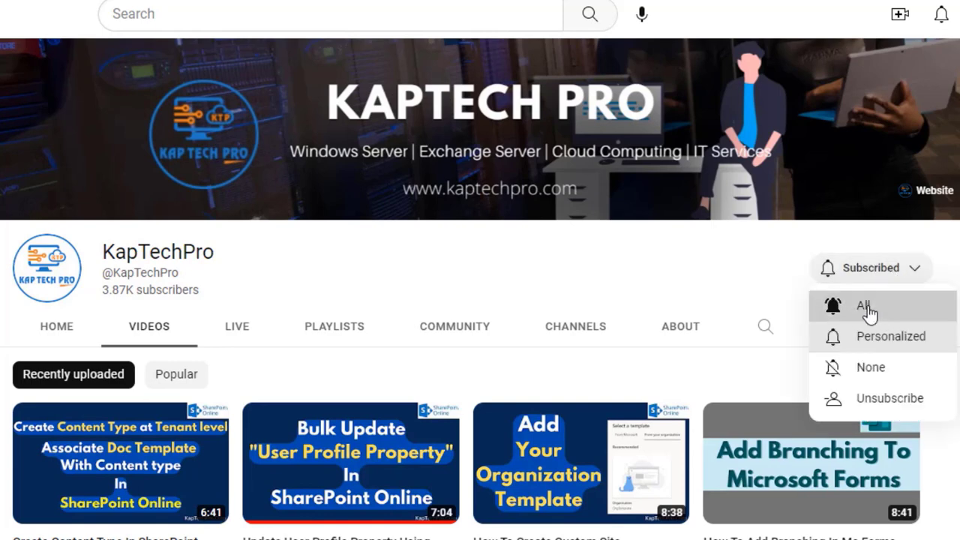
{"action": "left_click", "coordinate": [873, 311]}
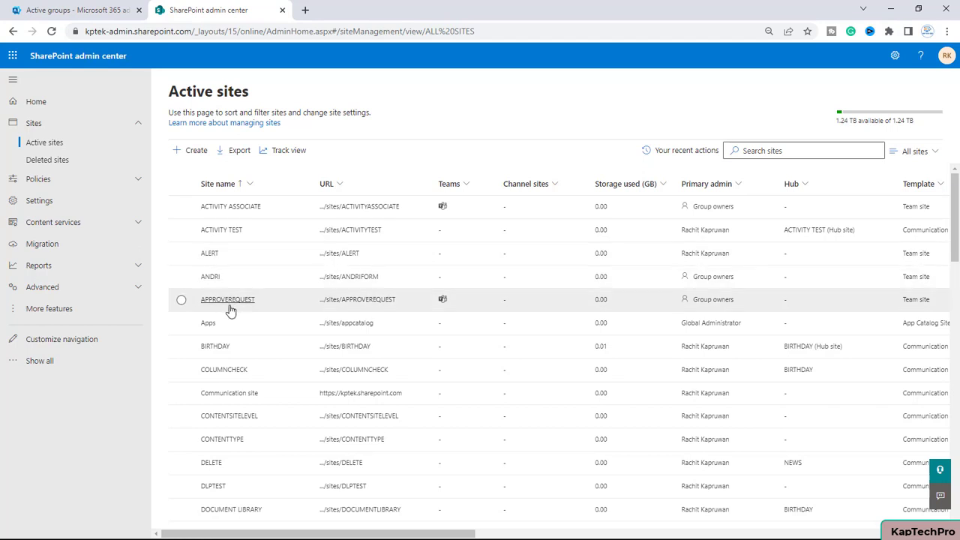
Open the APPROVEREQUEST site from the Active sites list in a new tab.
{"action": "left_click", "coordinate": [367, 301]}
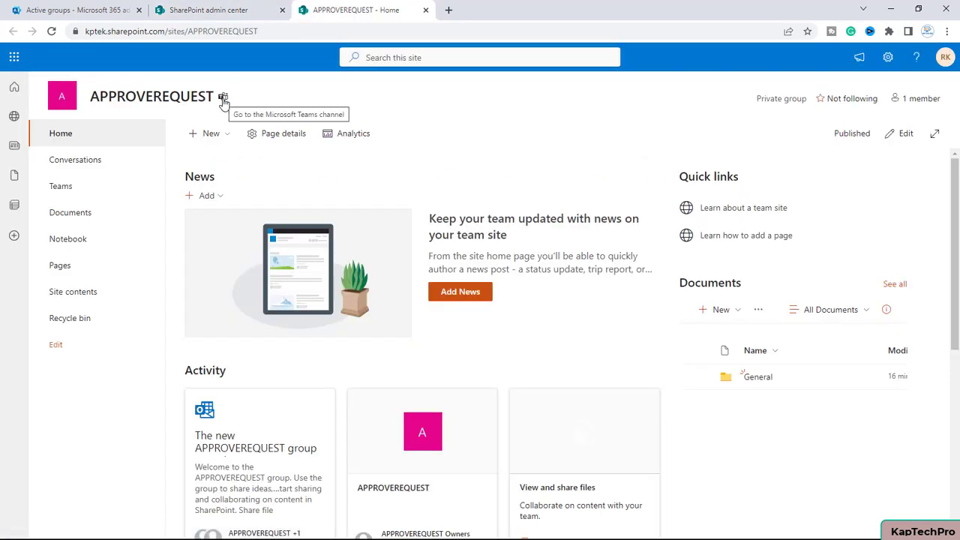
{"action": "left_click", "coordinate": [888, 57]}
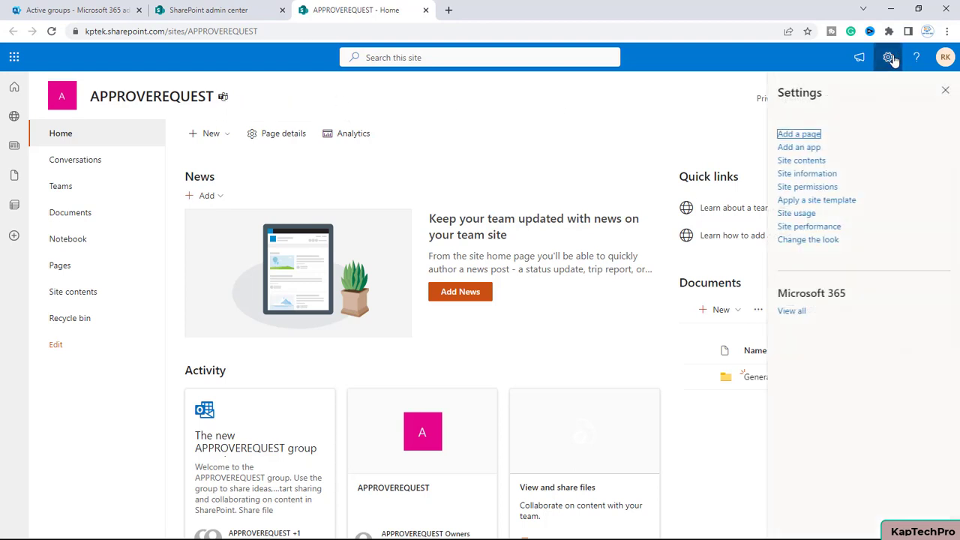
{"action": "left_click", "coordinate": [806, 188]}
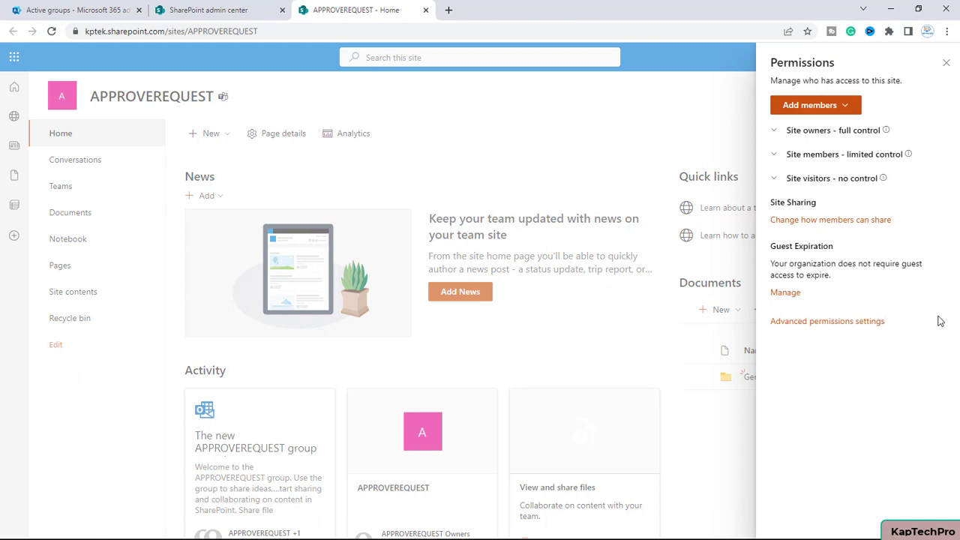
{"action": "left_click", "coordinate": [774, 132]}
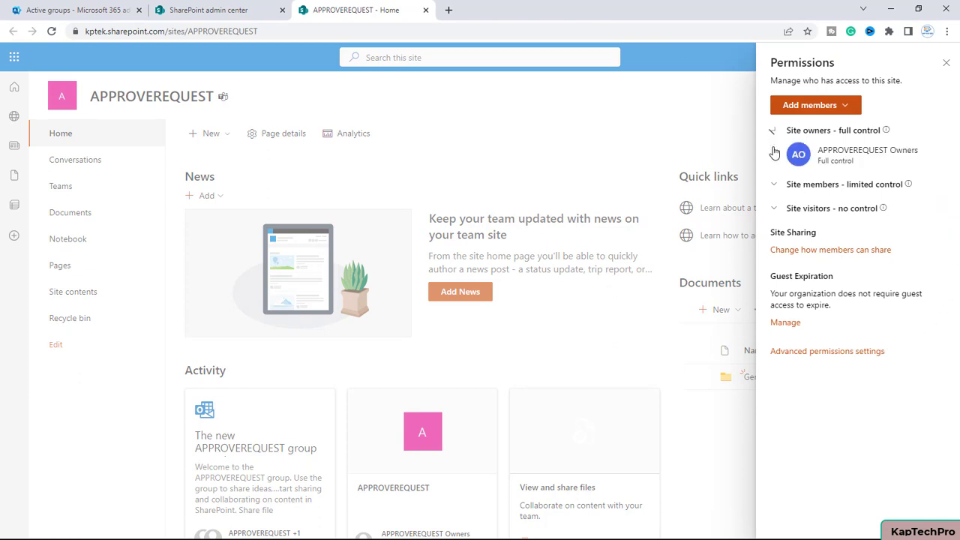
{"action": "left_click", "coordinate": [776, 208]}
{"action": "left_click", "coordinate": [775, 186]}
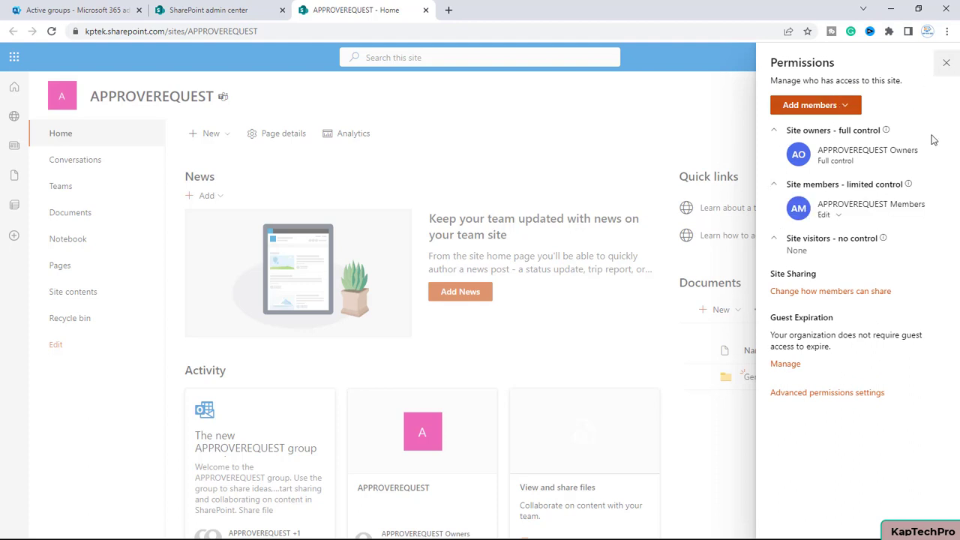
{"action": "left_click", "coordinate": [946, 63]}
{"action": "left_click", "coordinate": [945, 68]}
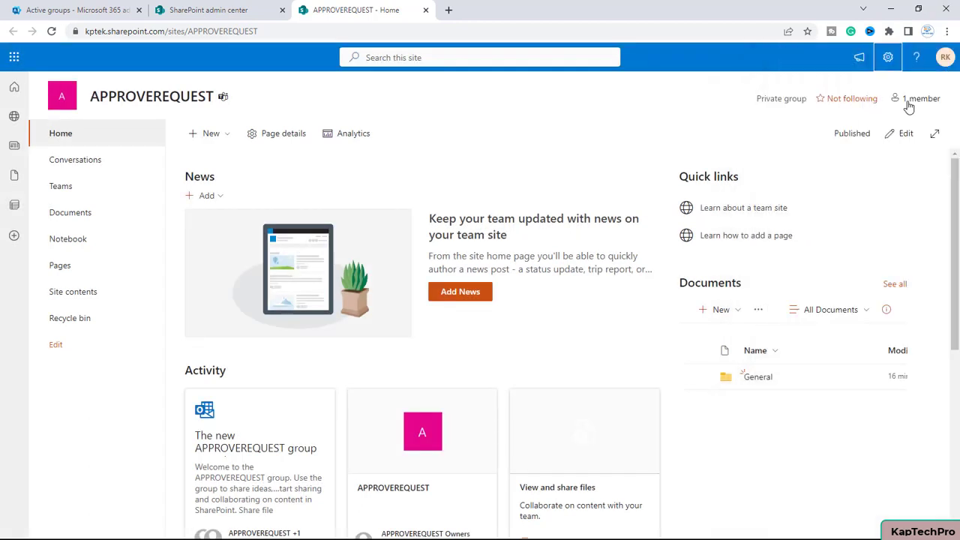
{"action": "left_click", "coordinate": [916, 102]}
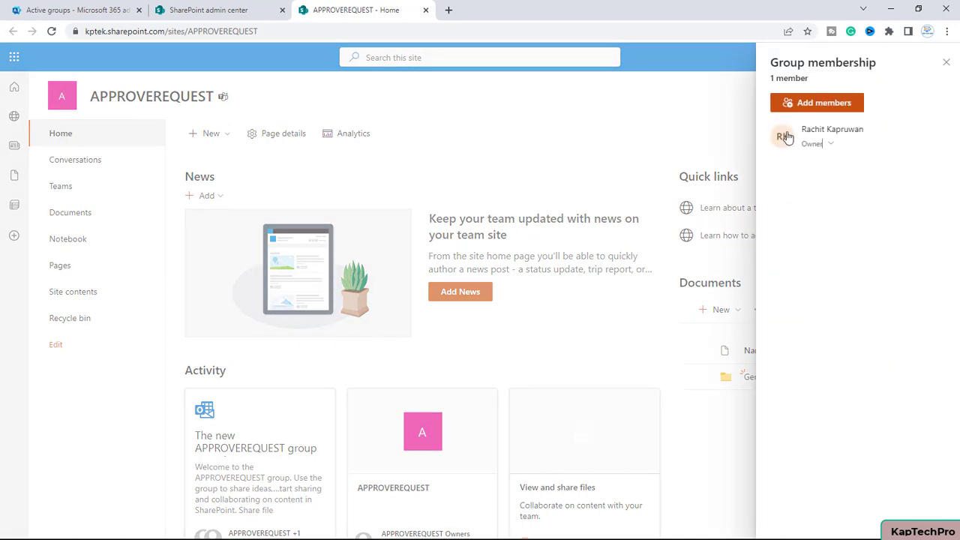
{"action": "left_click", "coordinate": [830, 146]}
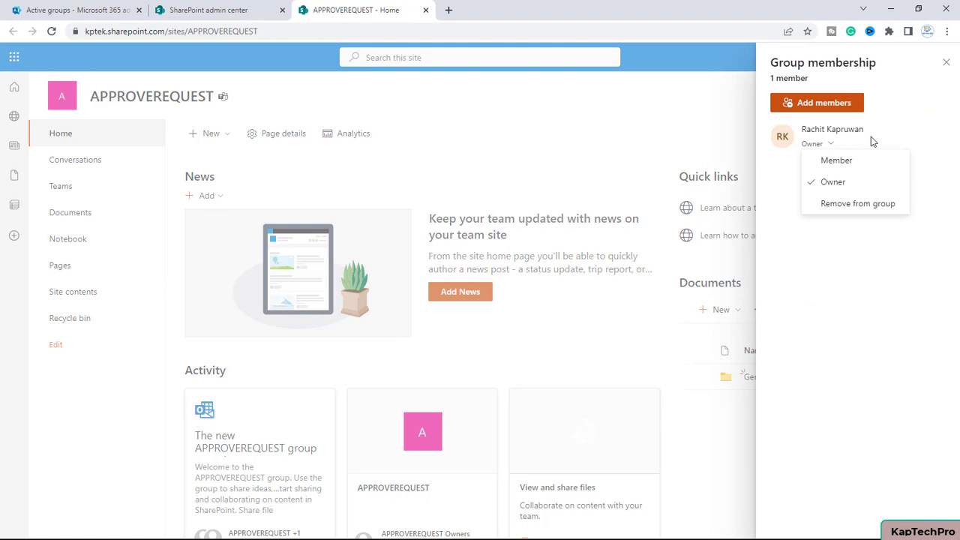
{"action": "left_click", "coordinate": [946, 63]}
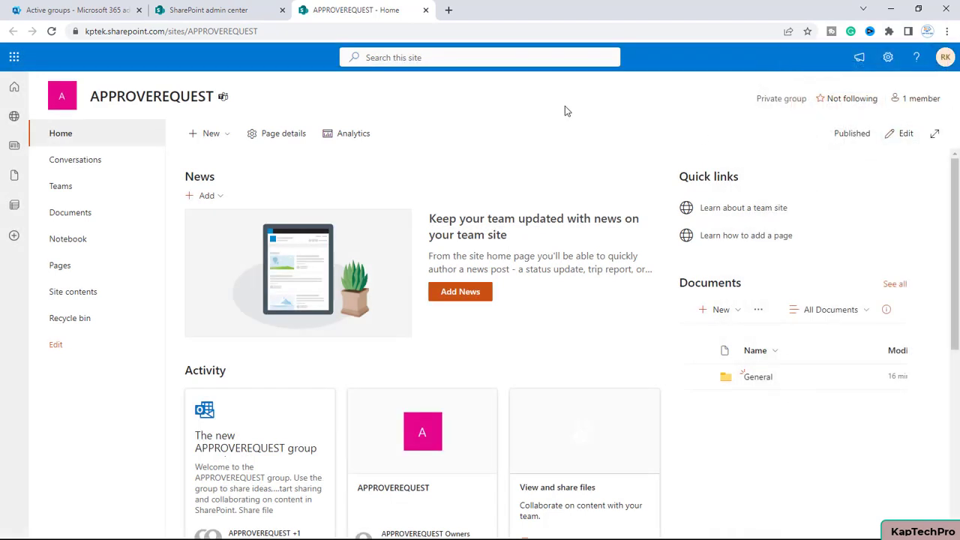
{"action": "left_click", "coordinate": [889, 57]}
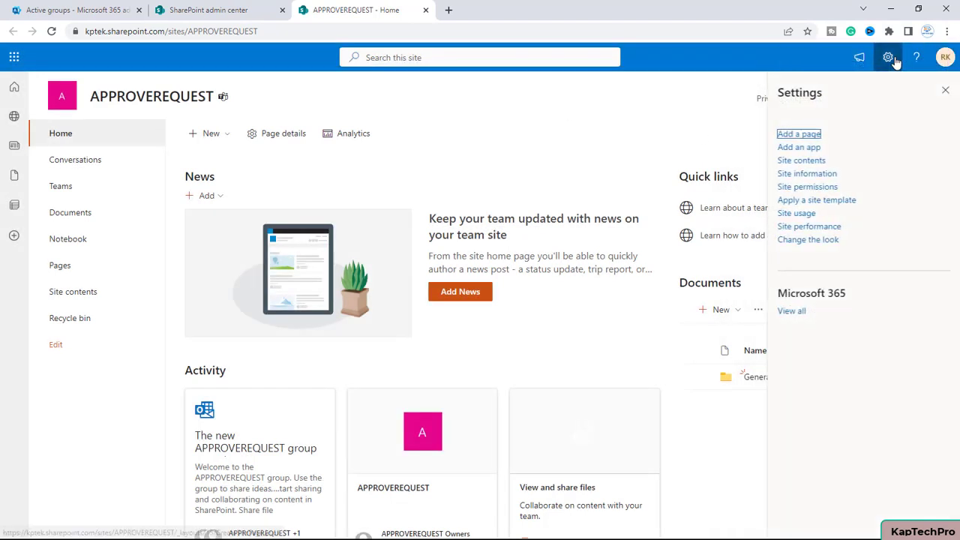
{"action": "left_click", "coordinate": [819, 175]}
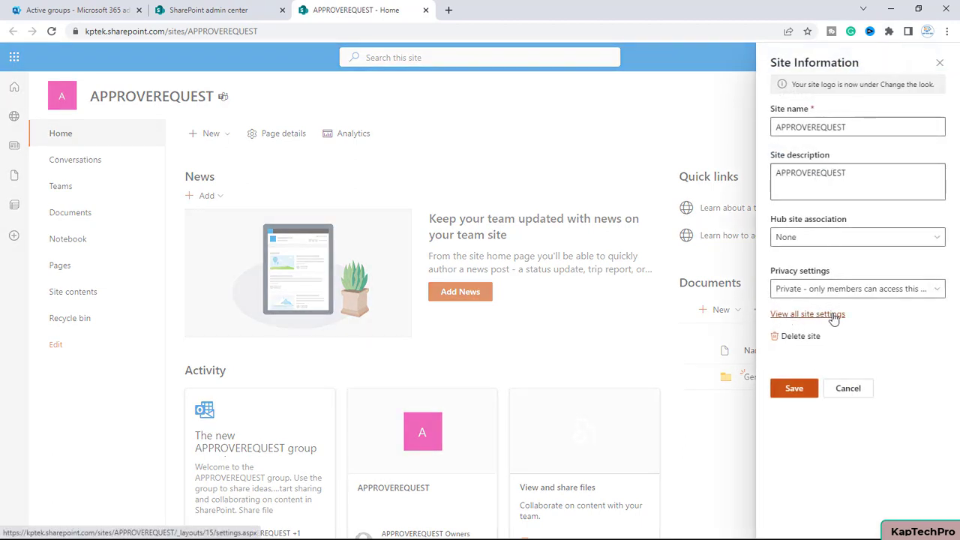
{"action": "left_click", "coordinate": [833, 315]}
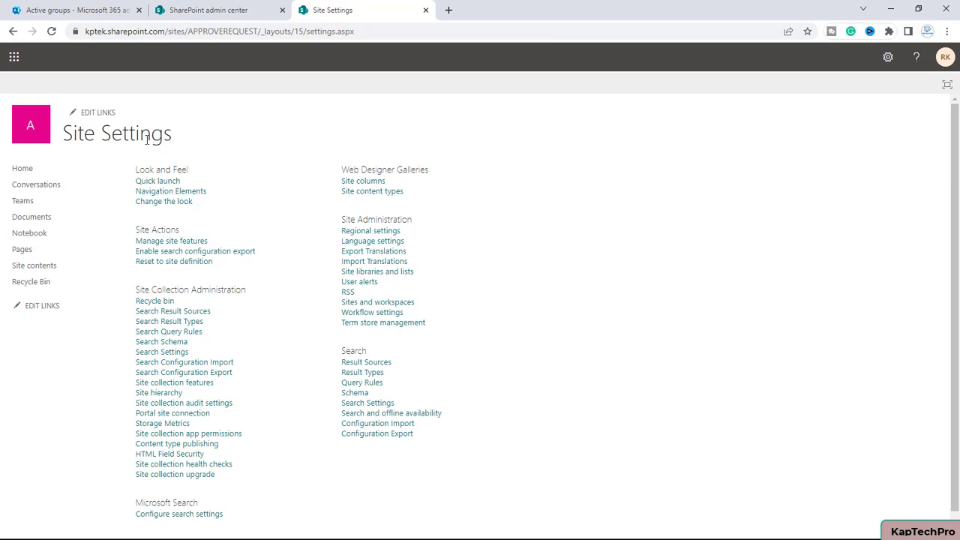
{"action": "left_click_drag", "start_coordinate": [261, 32], "coordinate": [382, 33]}
{"action": "key", "text": "BackSpace"}
{"action": "key", "text": "Return"}
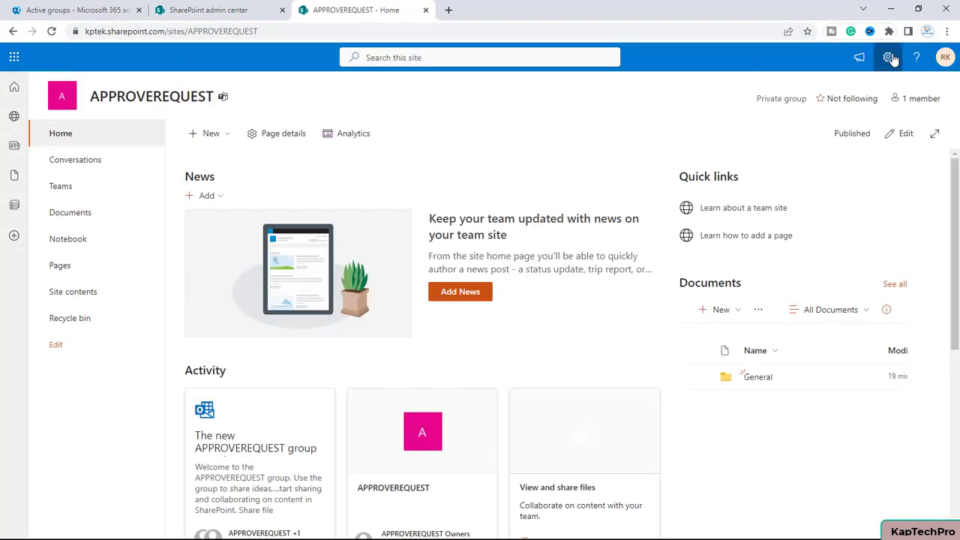
Open the APPROVEREQUEST site's sharing settings through Settings > Site permissions.
{"action": "left_click", "coordinate": [889, 58]}
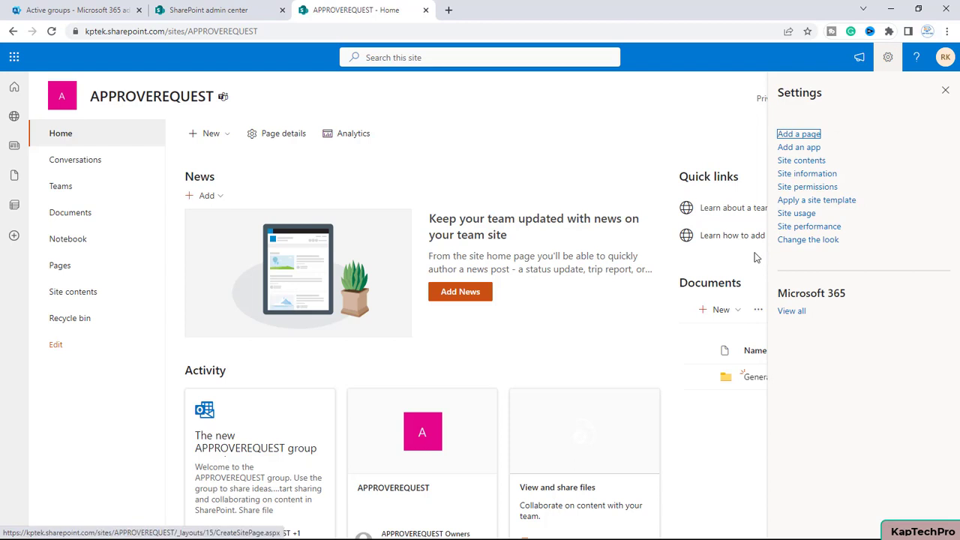
{"action": "left_click", "coordinate": [807, 187]}
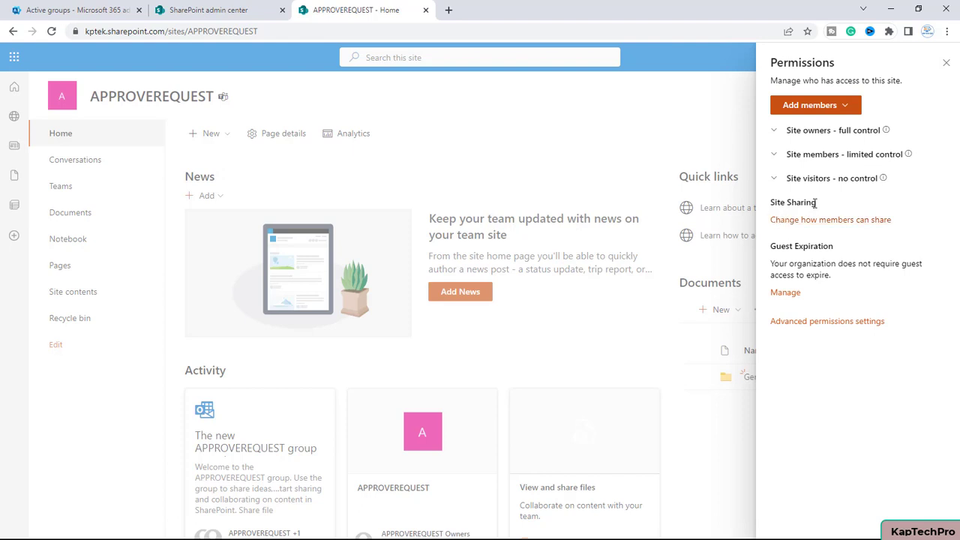
{"action": "left_click", "coordinate": [806, 221]}
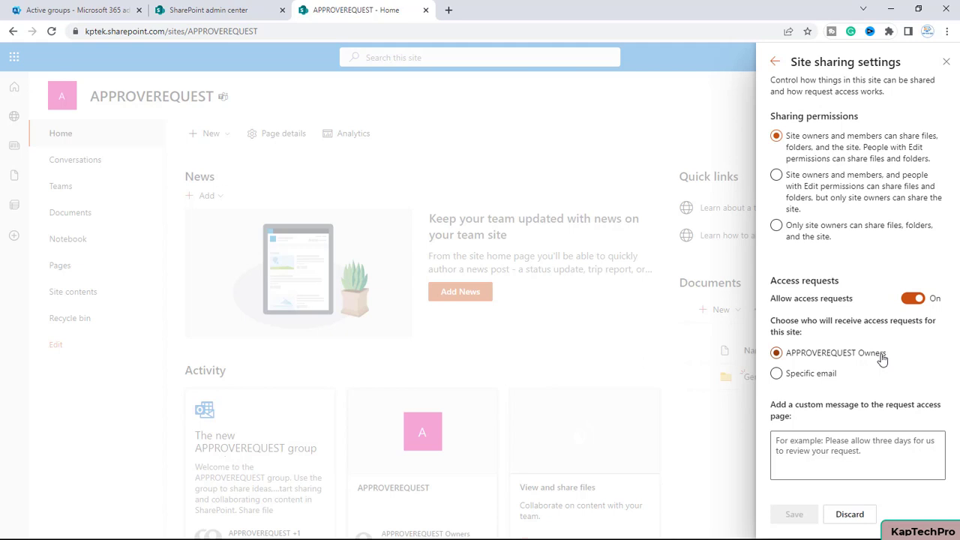
Try routing access requests to a specific email, then revert to APPROVEREQUEST Owners.
{"action": "left_click", "coordinate": [780, 374]}
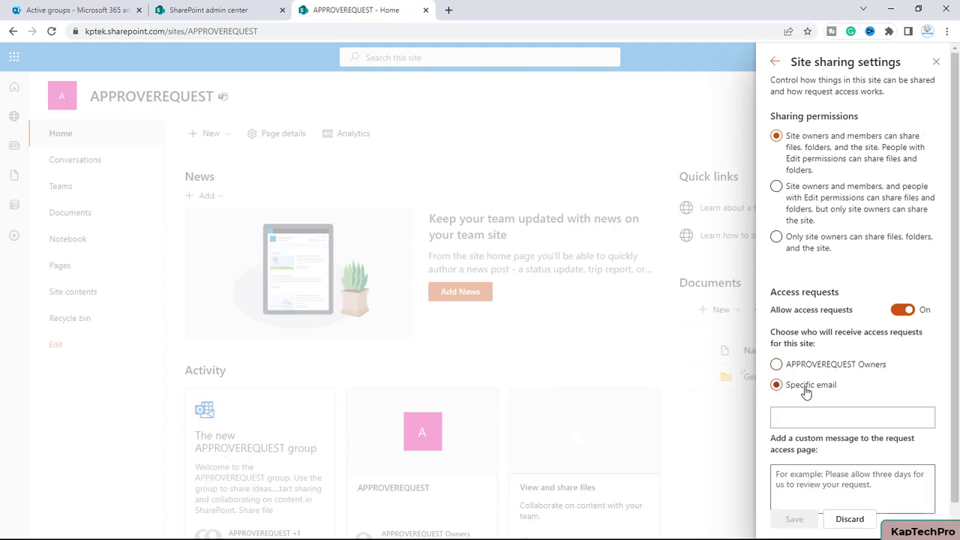
{"action": "left_click", "coordinate": [808, 406]}
{"action": "left_click", "coordinate": [802, 389]}
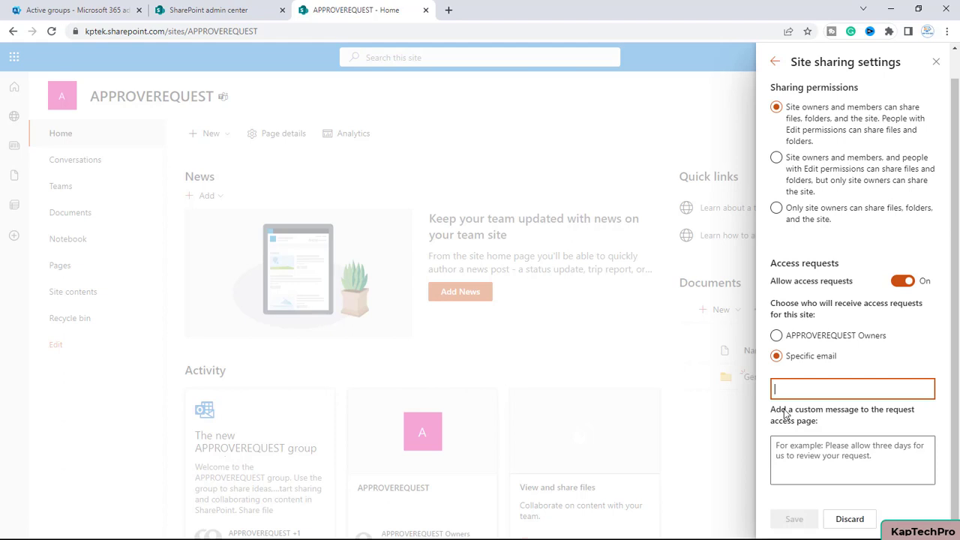
{"action": "left_click", "coordinate": [789, 337]}
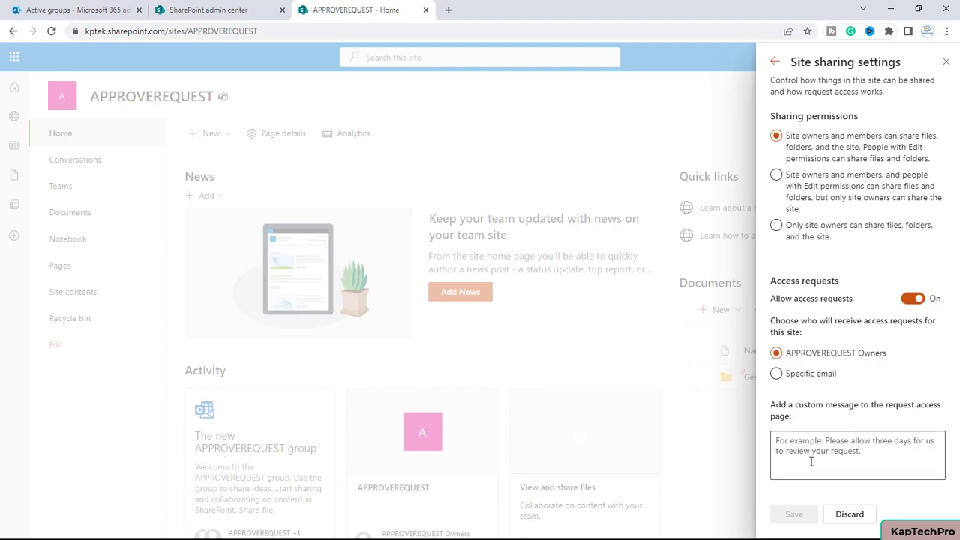
Turn Allow access requests off, save, and select the site address to copy.
{"action": "left_click", "coordinate": [913, 300]}
{"action": "left_click", "coordinate": [796, 343]}
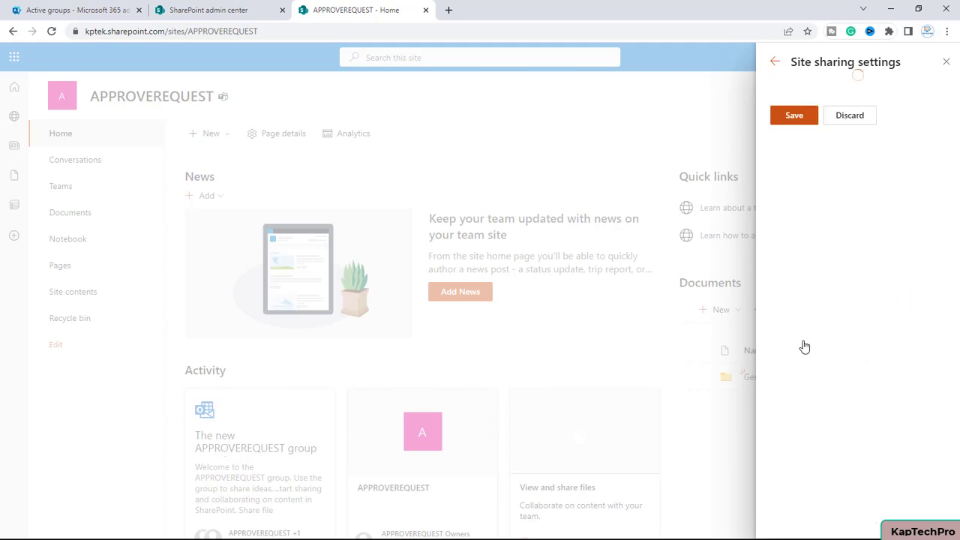
{"action": "triple_click", "coordinate": [293, 32]}
{"action": "key", "text": "ctrl+c"}
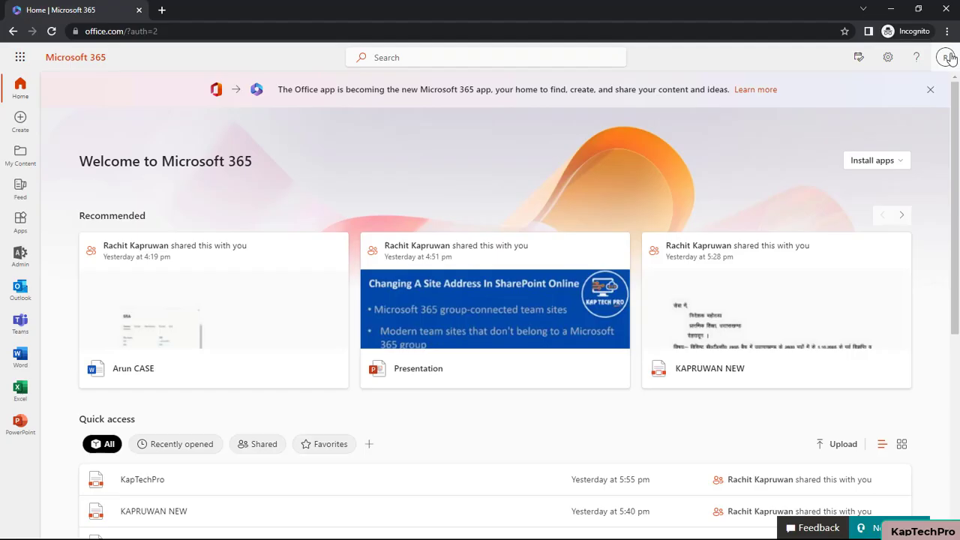
Check which account is signed in on the incognito Microsoft 365 home page.
{"action": "left_click", "coordinate": [947, 57]}
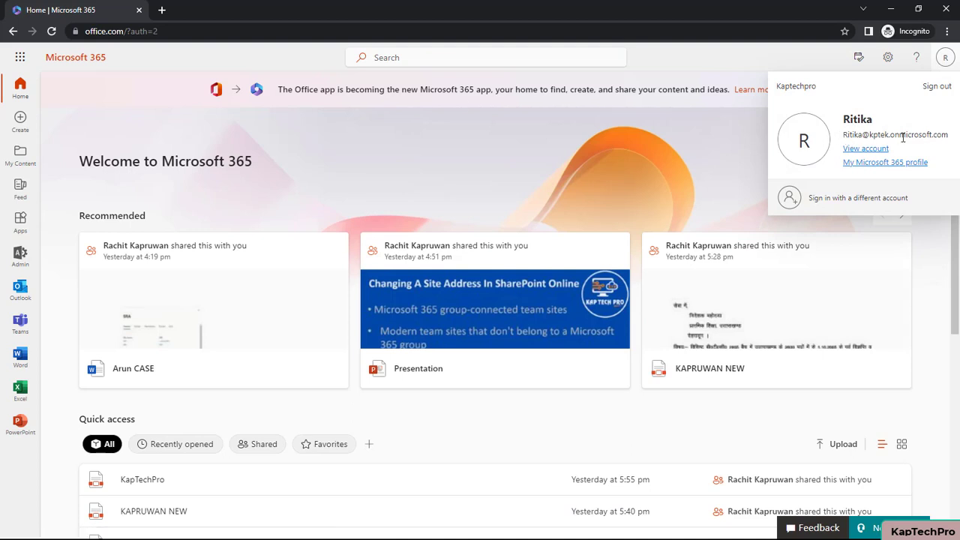
Load the copied site URL in a new private tab, see Access Denied, and close it.
{"action": "left_click", "coordinate": [161, 10]}
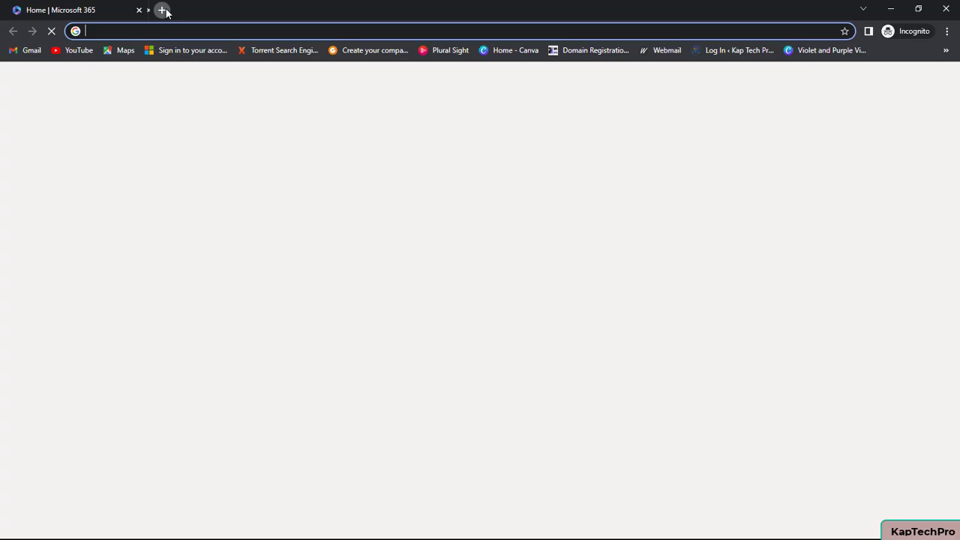
{"action": "key", "text": "ctrl+v"}
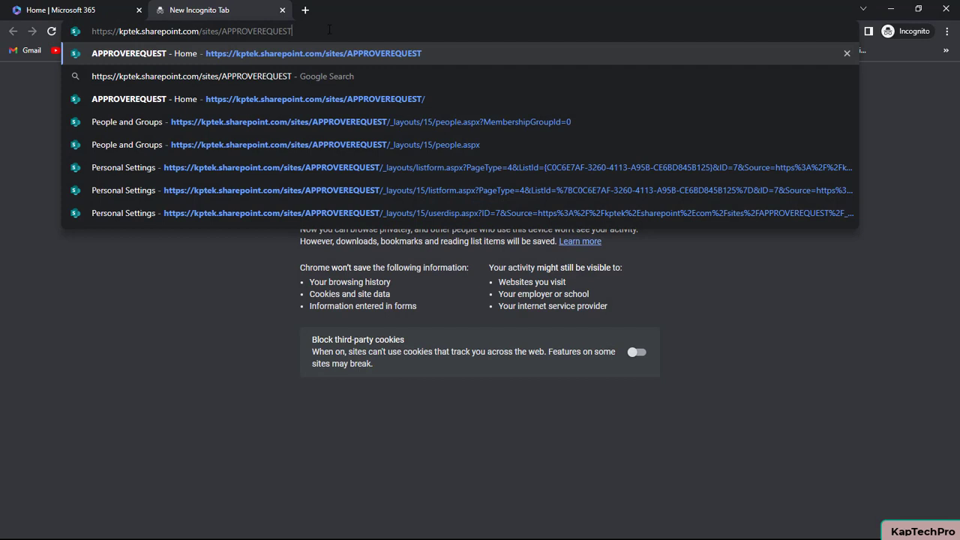
{"action": "key", "text": "Return"}
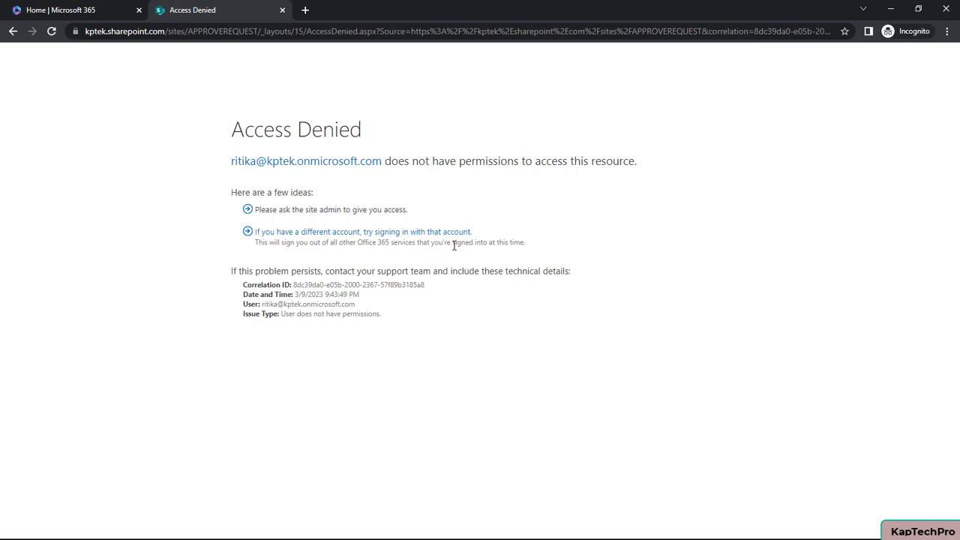
{"action": "left_click", "coordinate": [283, 10]}
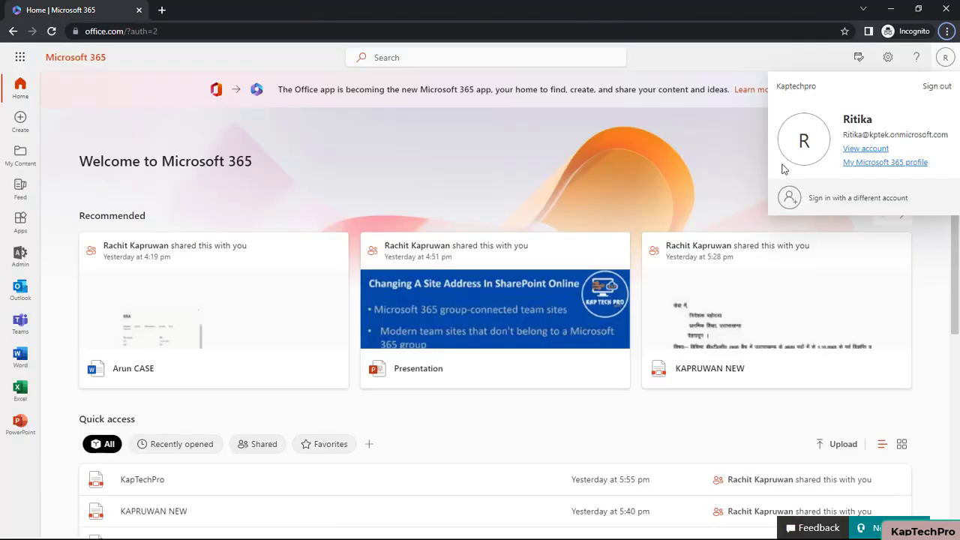
Turn Allow access requests back on with APPROVEREQUEST Owners as recipient and save.
{"action": "left_click", "coordinate": [891, 9]}
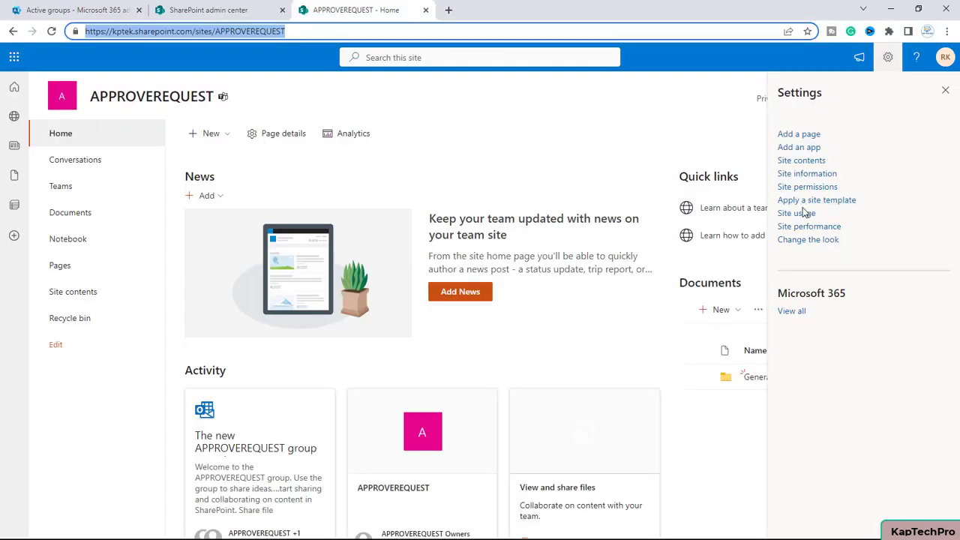
{"action": "left_click", "coordinate": [807, 189]}
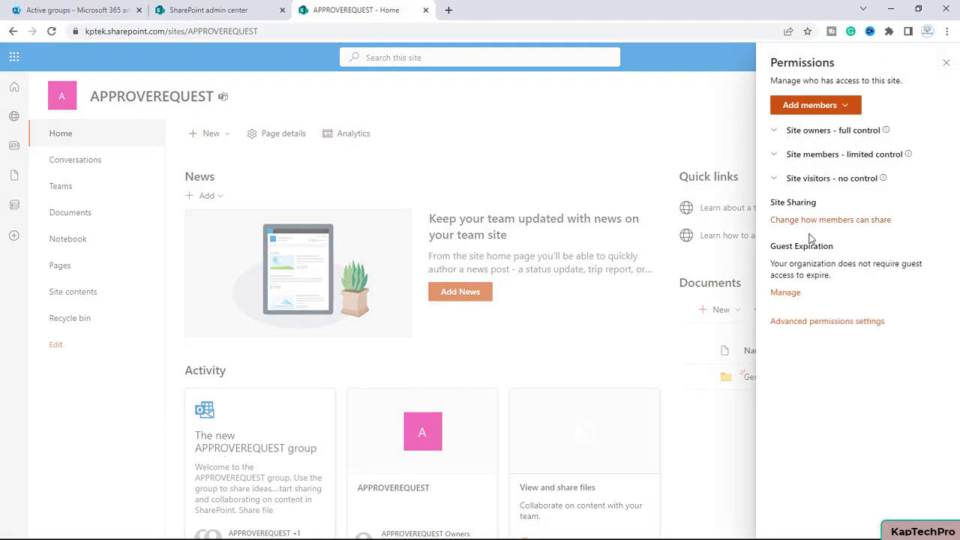
{"action": "left_click", "coordinate": [799, 221]}
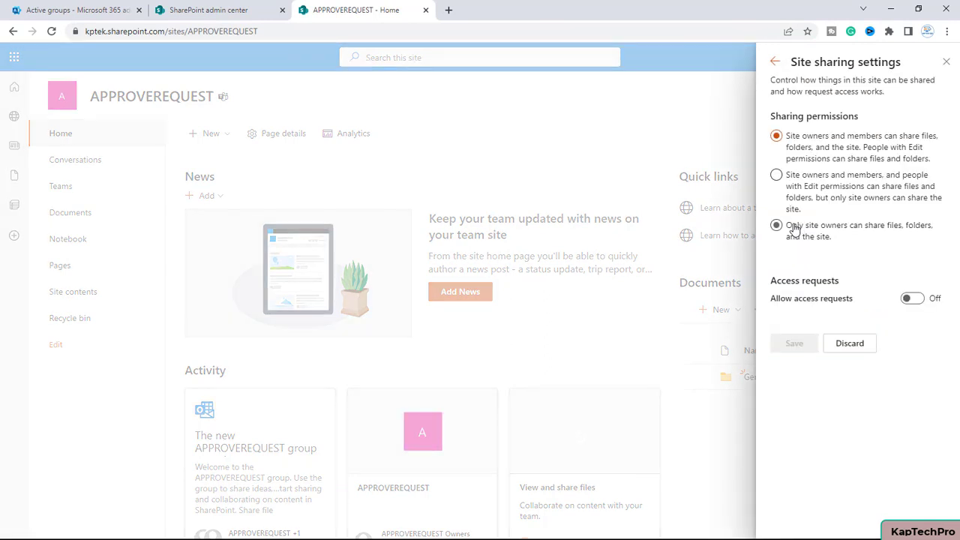
{"action": "left_click", "coordinate": [912, 298]}
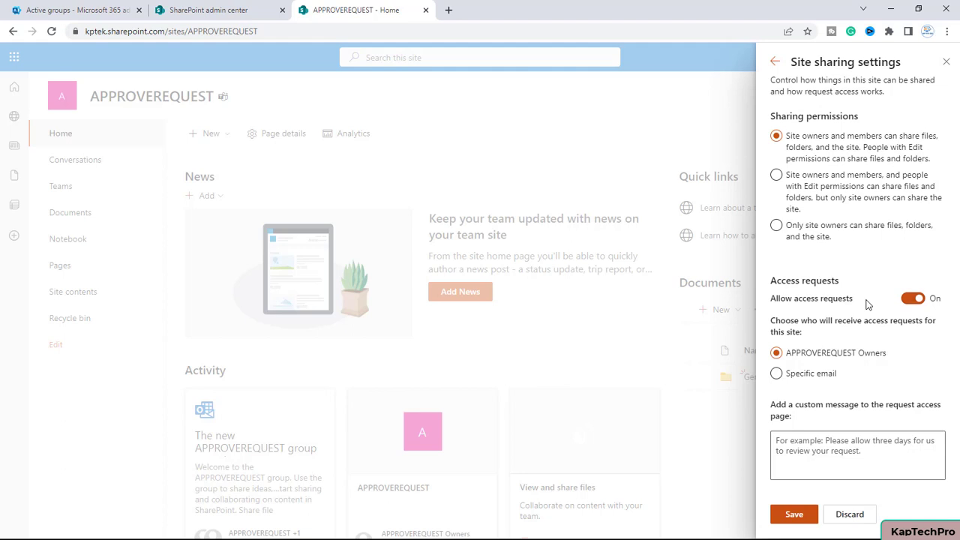
{"action": "left_click", "coordinate": [793, 517]}
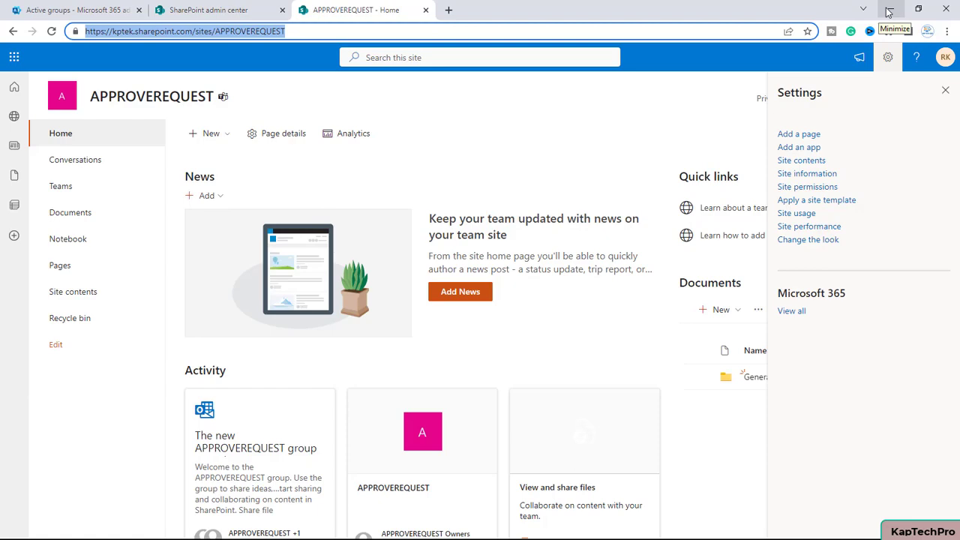
As the non-member, load the site URL and request access with the message 'allow request'.
{"action": "left_click", "coordinate": [889, 13]}
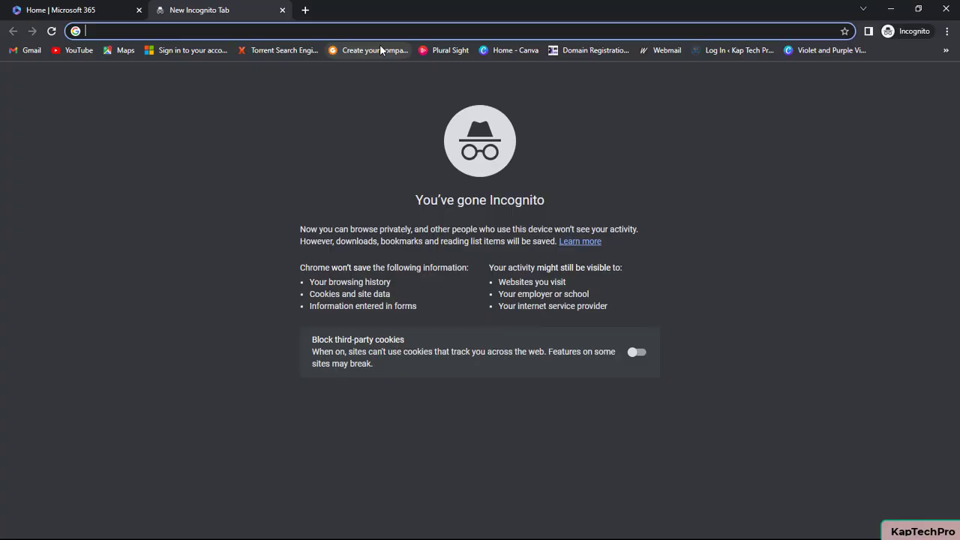
{"action": "key", "text": "ctrl+v"}
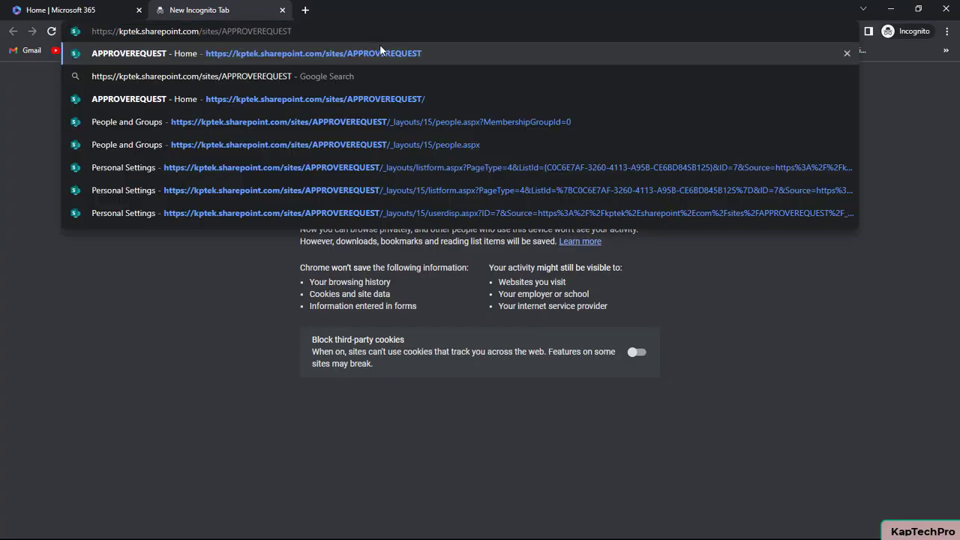
{"action": "key", "text": "Return"}
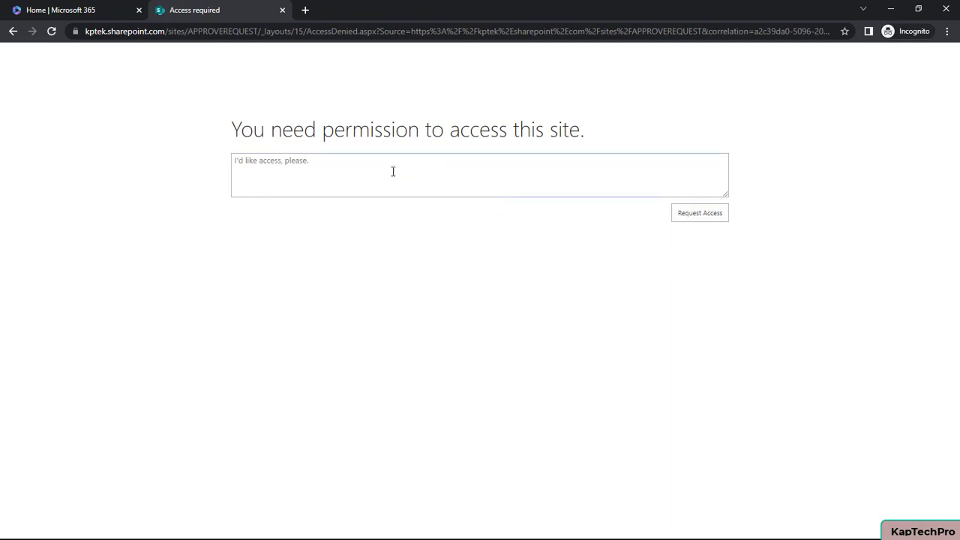
{"action": "left_click_drag", "start_coordinate": [393, 171], "coordinate": [234, 168]}
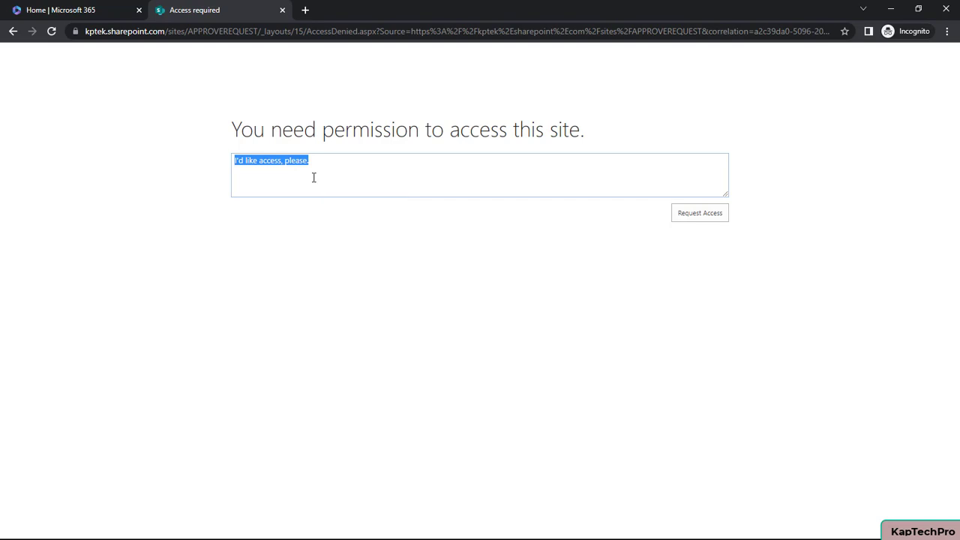
{"action": "type", "text": "allow request"}
{"action": "left_click", "coordinate": [694, 218]}
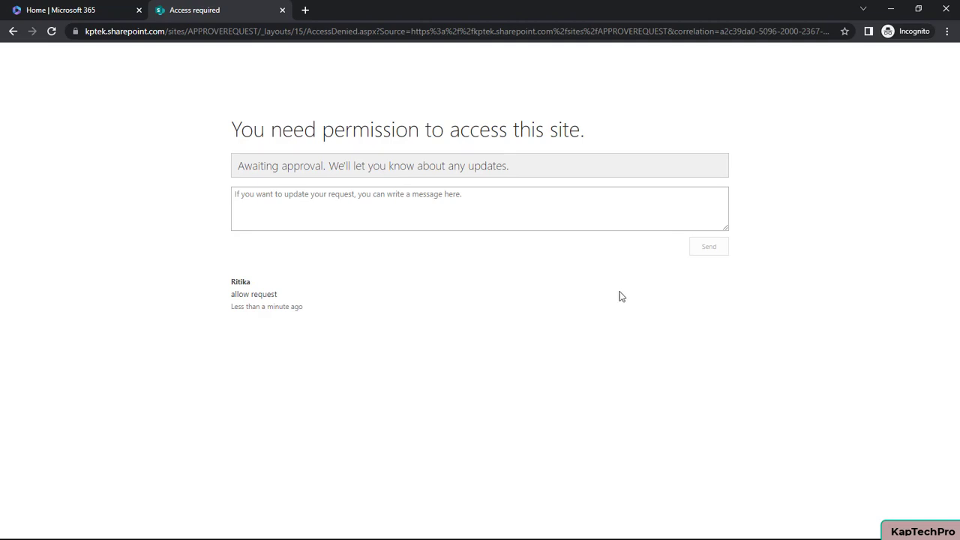
In the owner's window, open Site information and then View all site settings.
{"action": "left_click", "coordinate": [890, 11]}
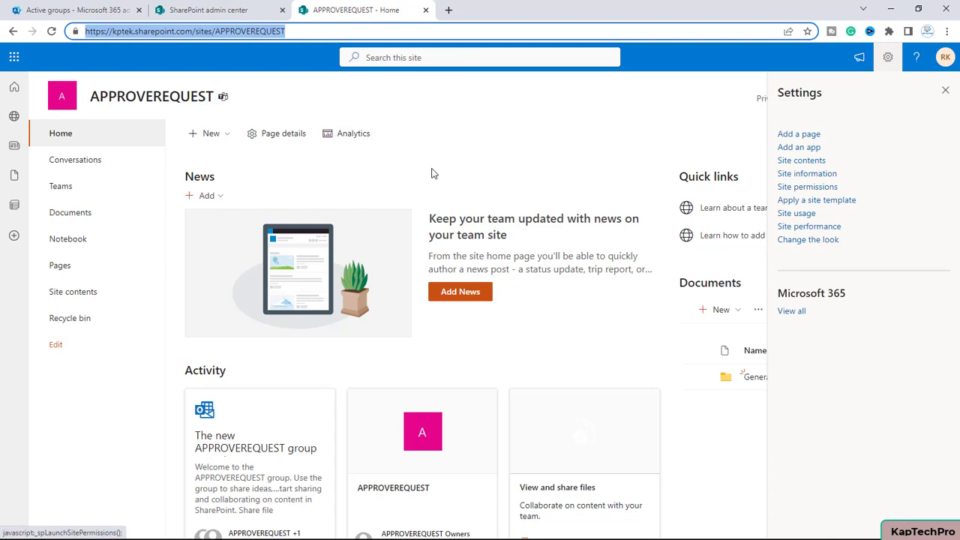
{"action": "left_click", "coordinate": [809, 176]}
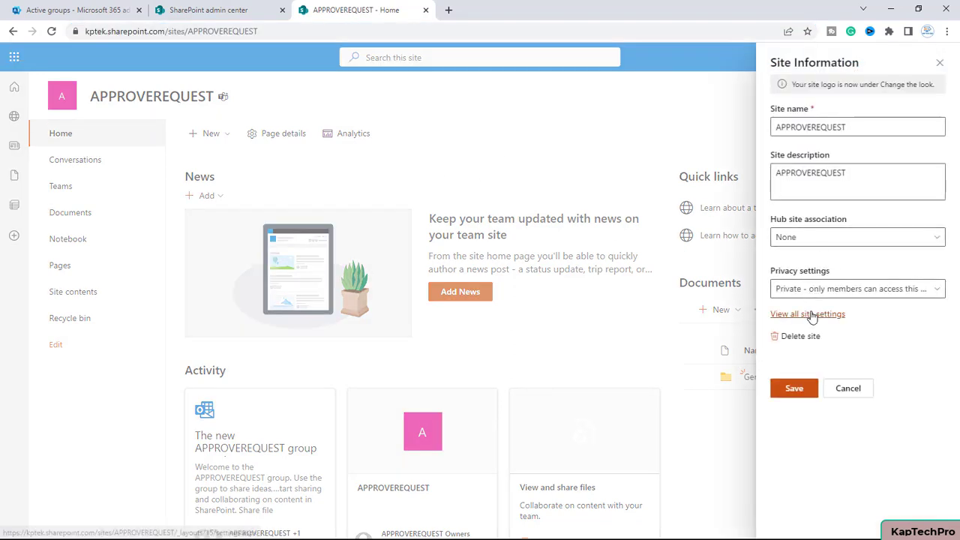
{"action": "left_click", "coordinate": [841, 320]}
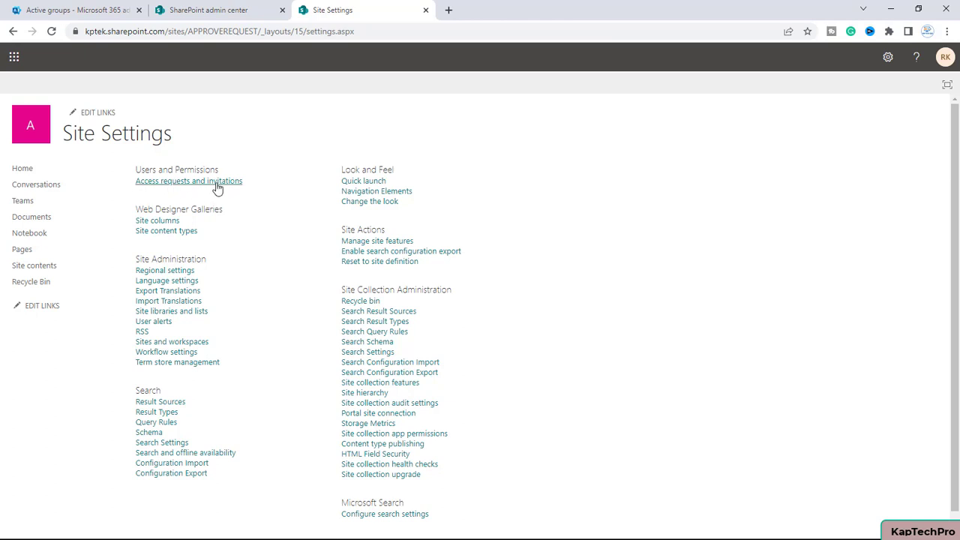
Open the pending access request, keep the Can edit permission, and approve it.
{"action": "left_click", "coordinate": [156, 185]}
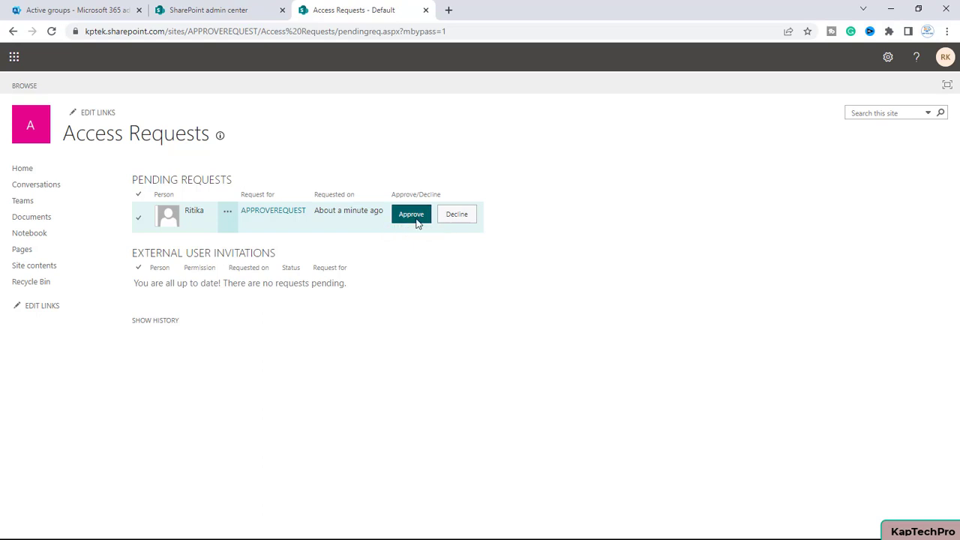
{"action": "left_click", "coordinate": [229, 216]}
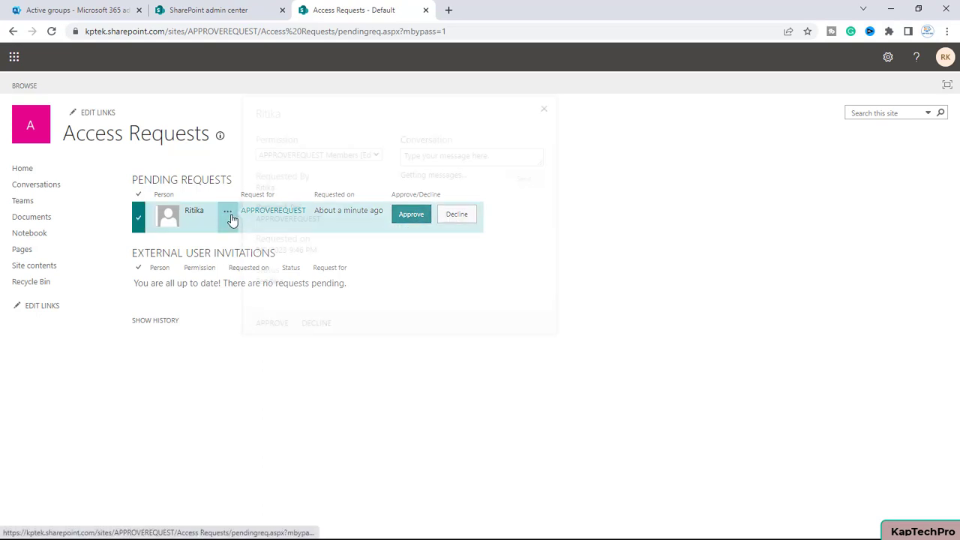
{"action": "left_click", "coordinate": [318, 155]}
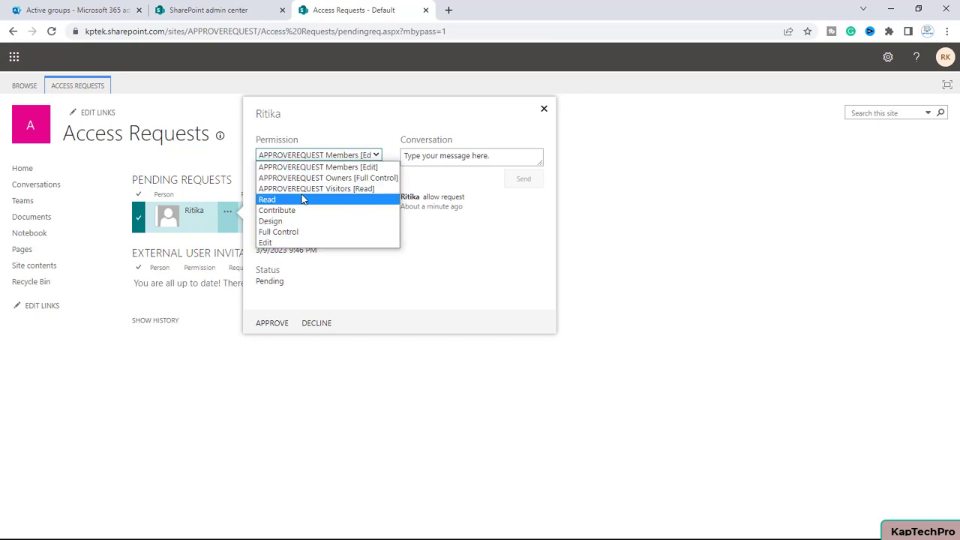
{"action": "left_click", "coordinate": [460, 293]}
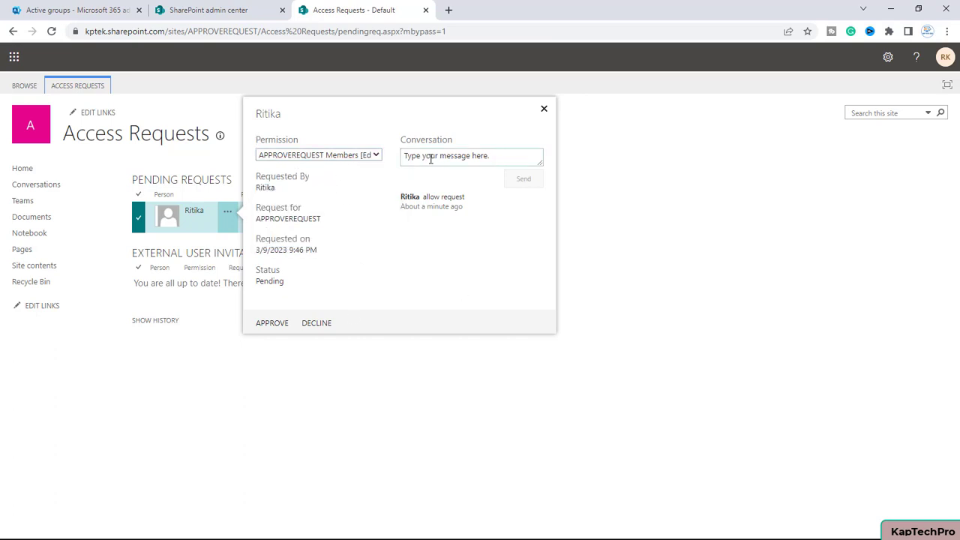
{"action": "left_click", "coordinate": [544, 109]}
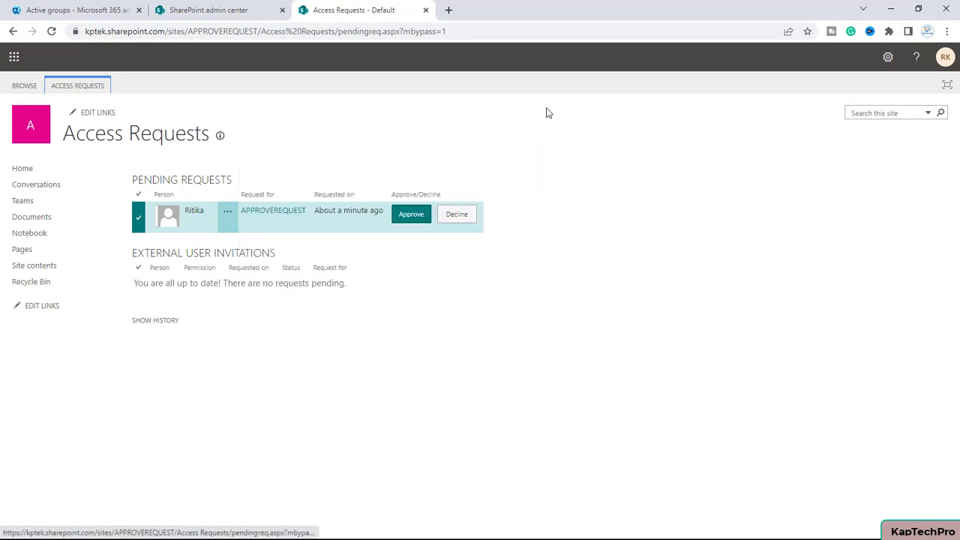
{"action": "left_click", "coordinate": [411, 215]}
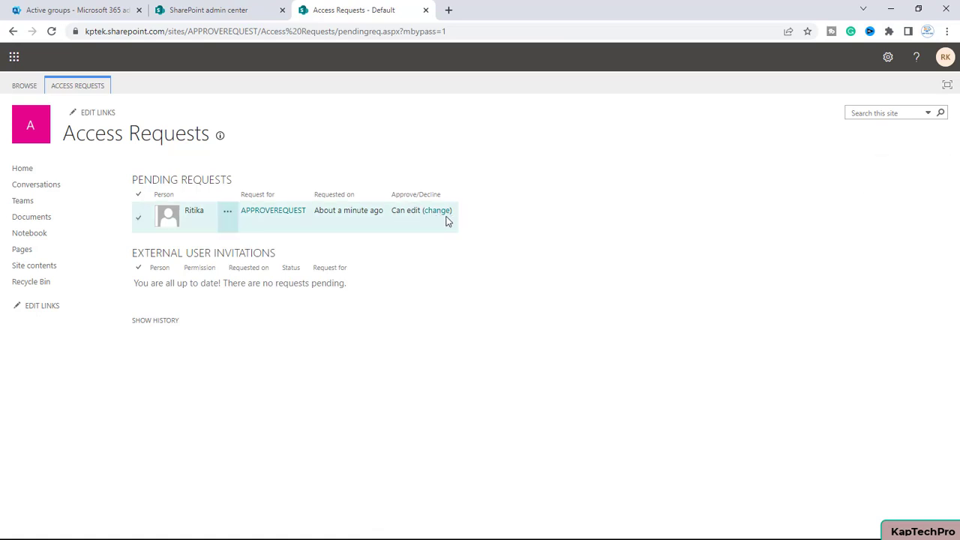
Trim the web address to the APPROVEREQUEST site root and load the site home.
{"action": "left_click_drag", "start_coordinate": [257, 30], "coordinate": [536, 55]}
{"action": "key", "text": "BackSpace"}
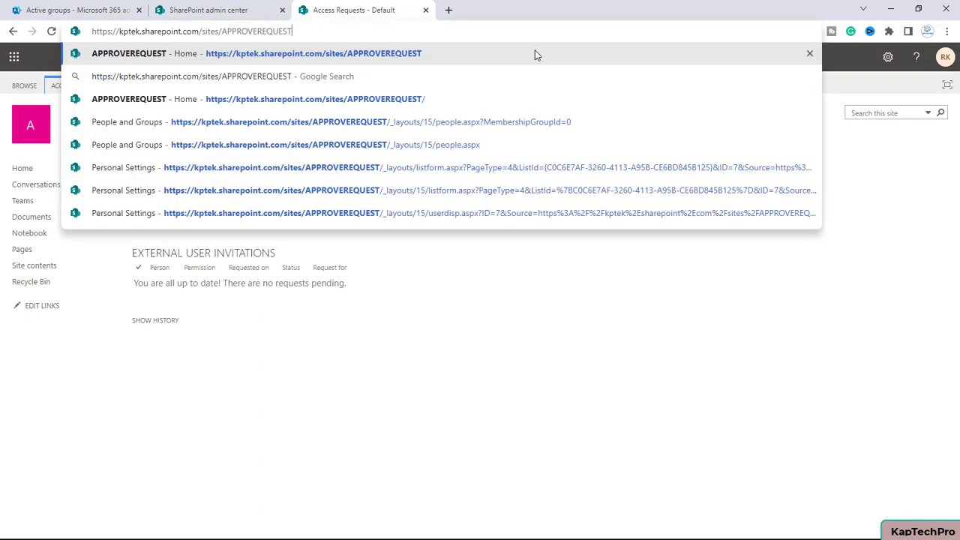
{"action": "key", "text": "Return"}
Confirm the requester under Site members in Site permissions, then view the group's membership list.
{"action": "left_click", "coordinate": [889, 59]}
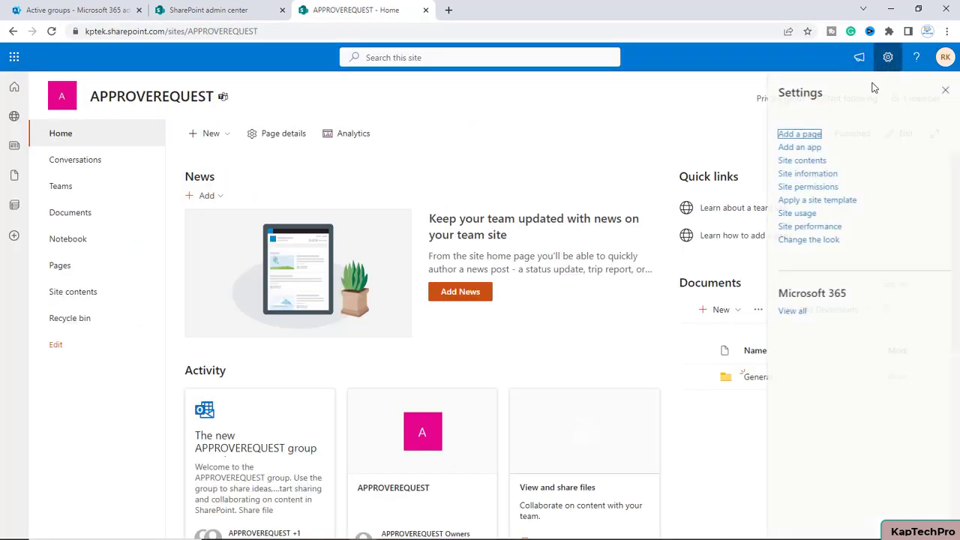
{"action": "left_click", "coordinate": [807, 188]}
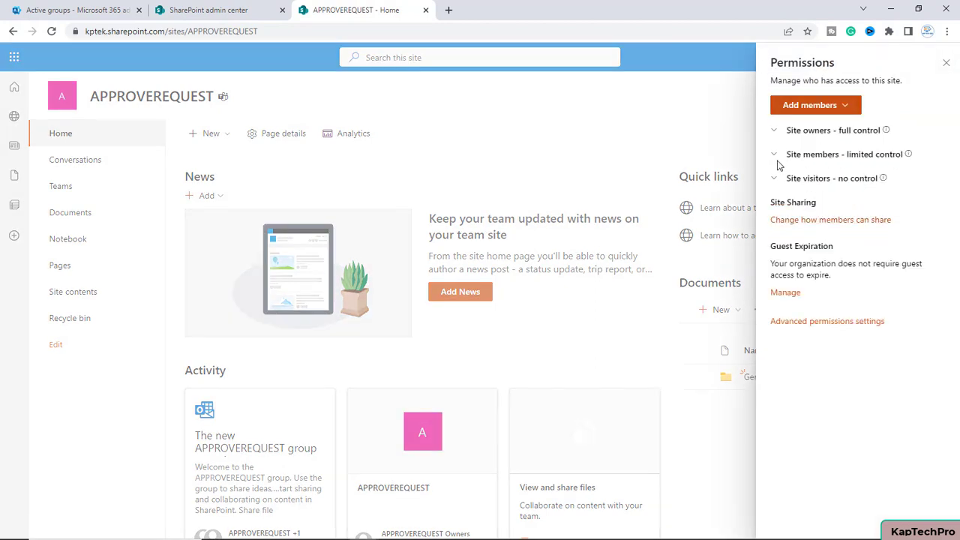
{"action": "left_click", "coordinate": [775, 155]}
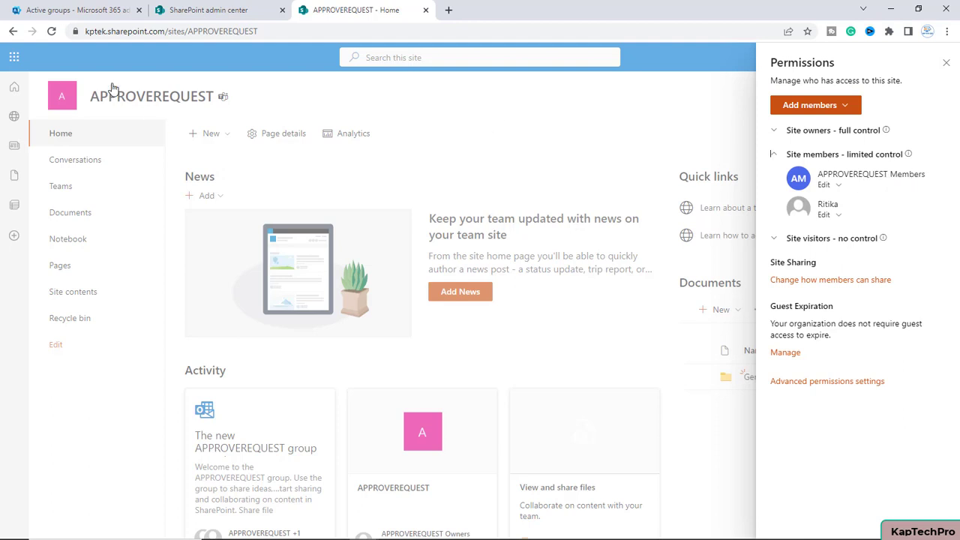
{"action": "left_click", "coordinate": [949, 64]}
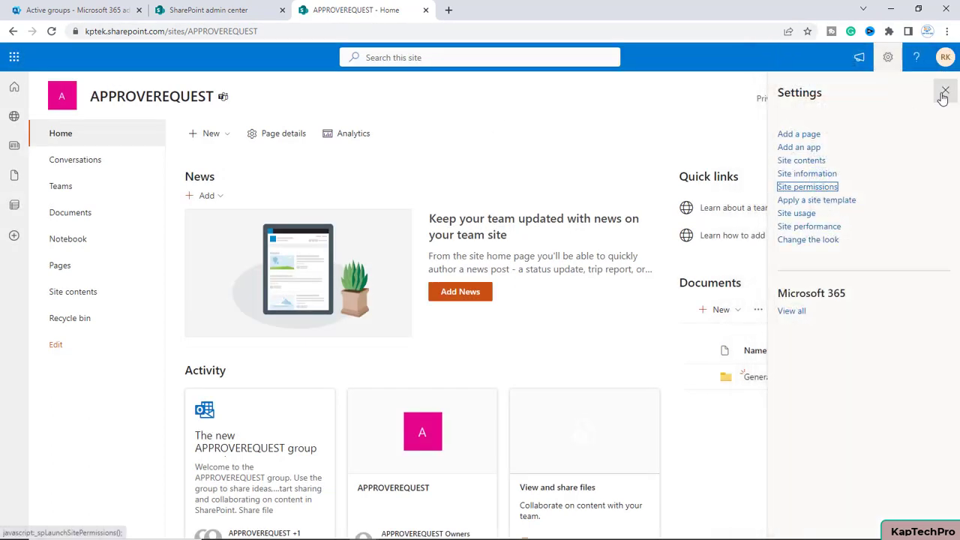
{"action": "left_click", "coordinate": [926, 96]}
{"action": "left_click", "coordinate": [910, 101]}
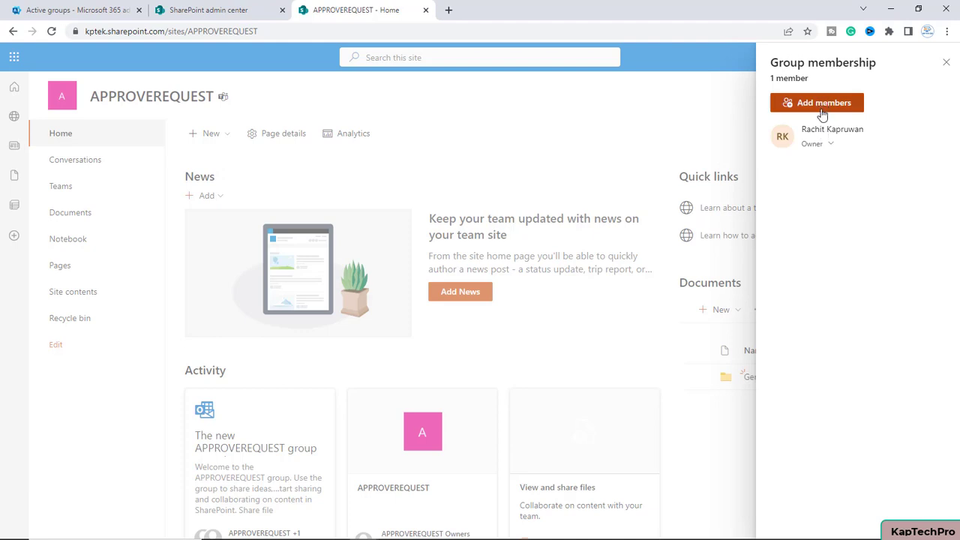
Close the group membership list and recheck the Site members group in Site permissions.
{"action": "left_click", "coordinate": [945, 64]}
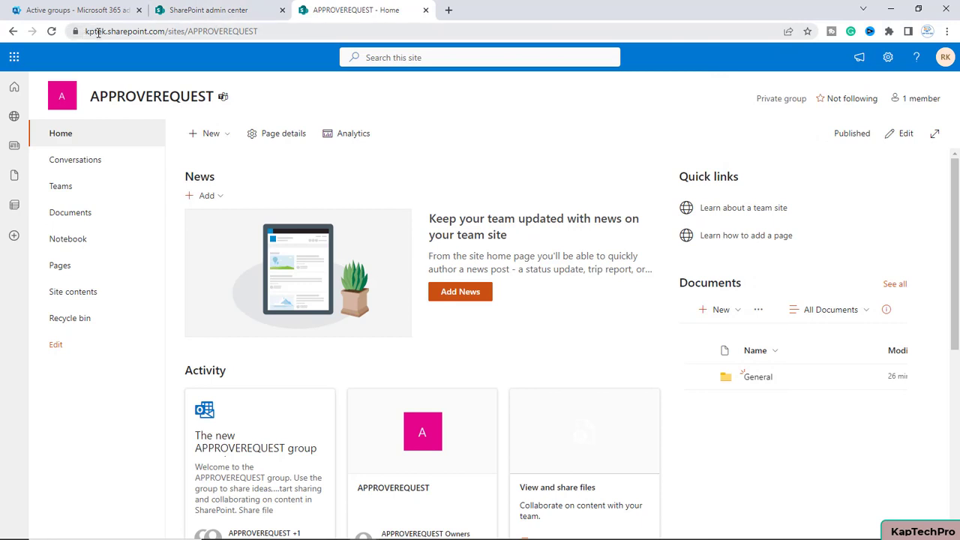
{"action": "left_click", "coordinate": [888, 57]}
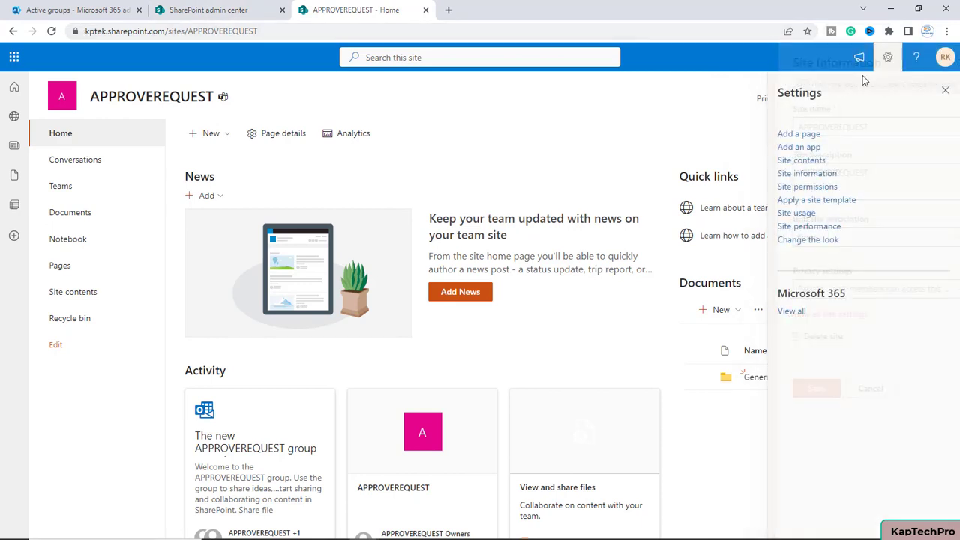
{"action": "left_click", "coordinate": [803, 188]}
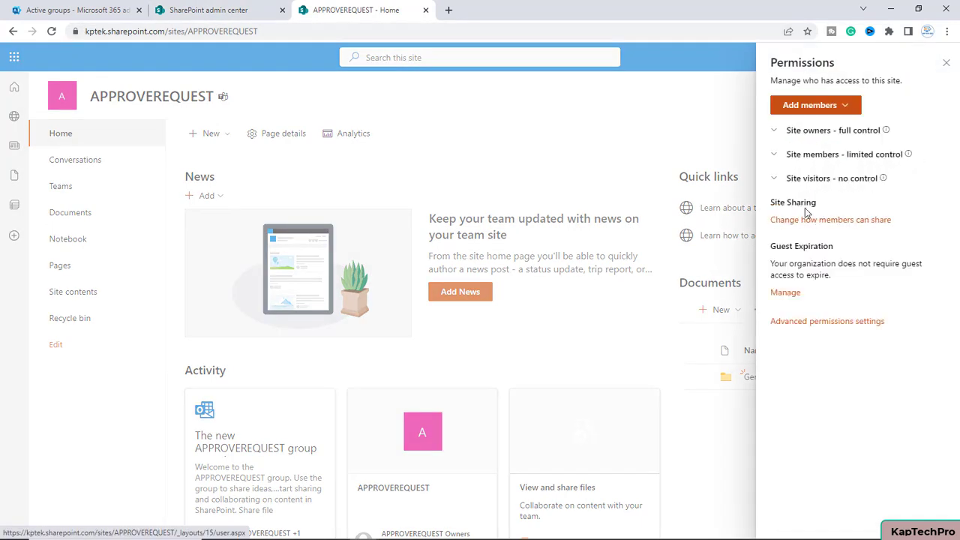
{"action": "left_click", "coordinate": [775, 155]}
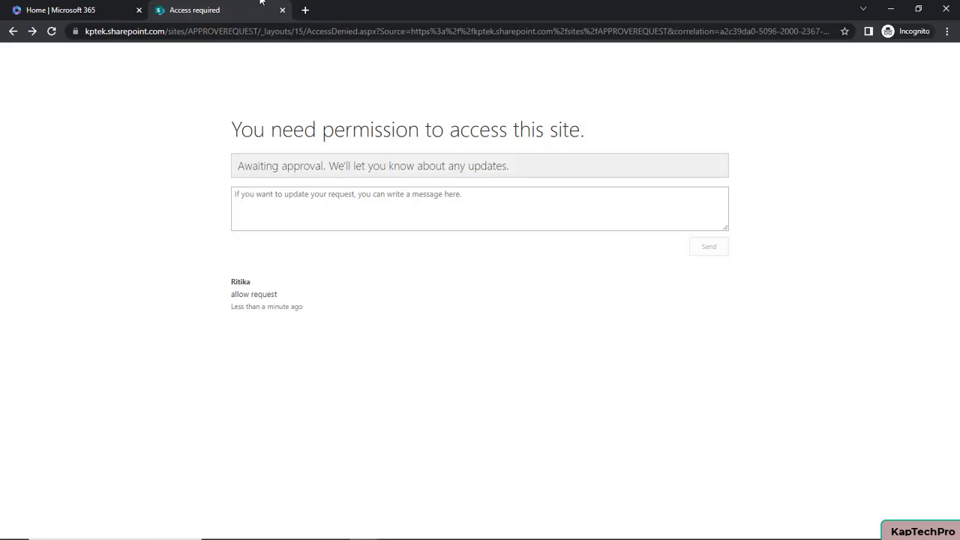
In the requester's window, cut the access-denied address back to the APPROVEREQUEST site URL and load it.
{"action": "left_click", "coordinate": [83, 8]}
{"action": "left_click", "coordinate": [212, 9]}
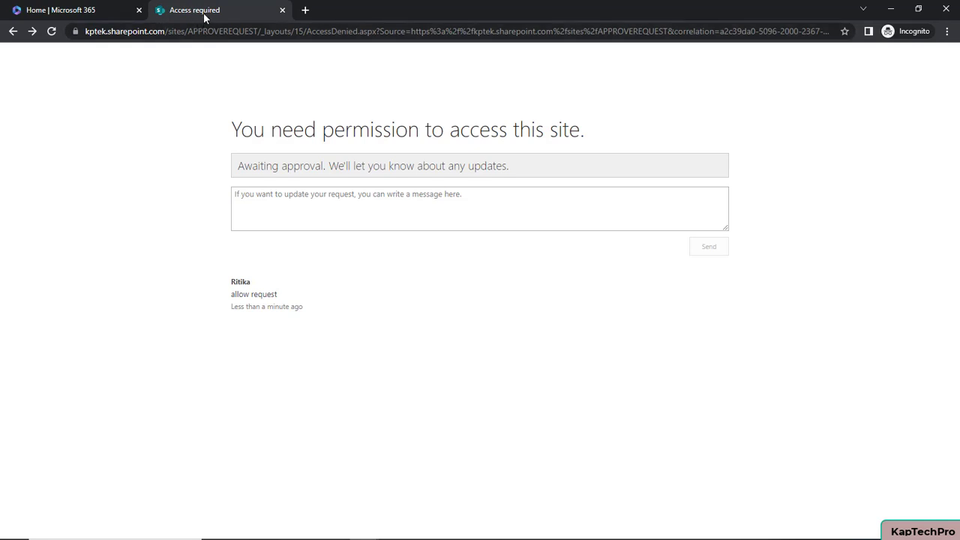
{"action": "left_click_drag", "start_coordinate": [259, 31], "coordinate": [958, 51]}
{"action": "key", "text": "BackSpace"}
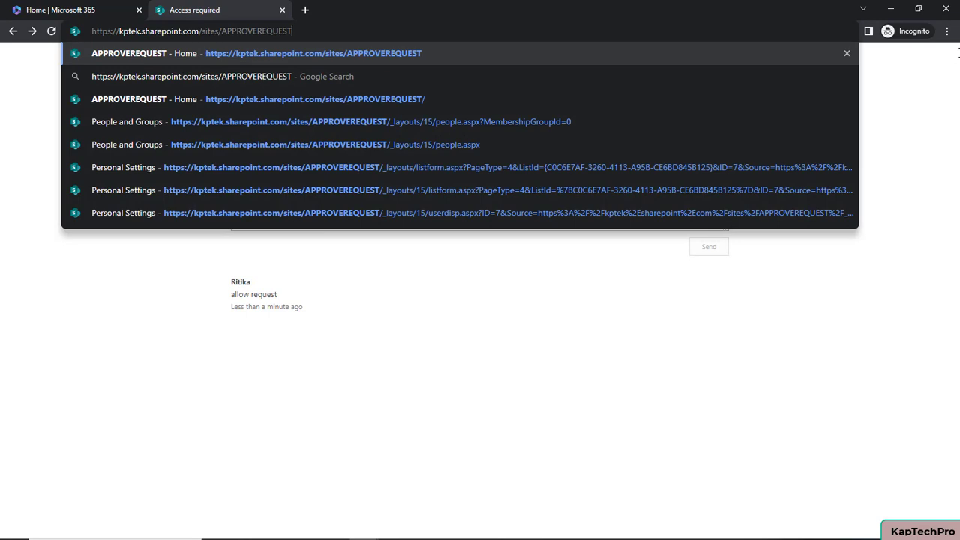
{"action": "key", "text": "Return"}
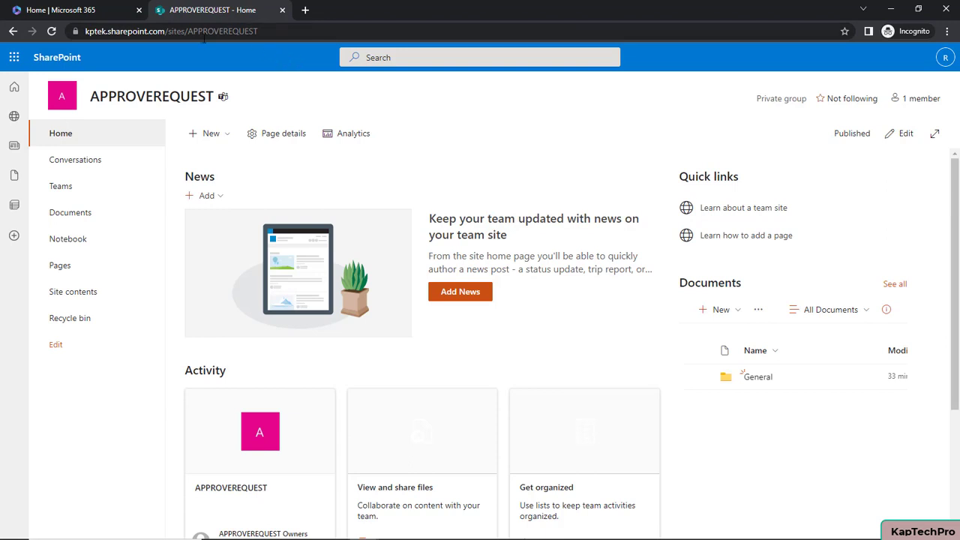
{"action": "left_click", "coordinate": [45, 10]}
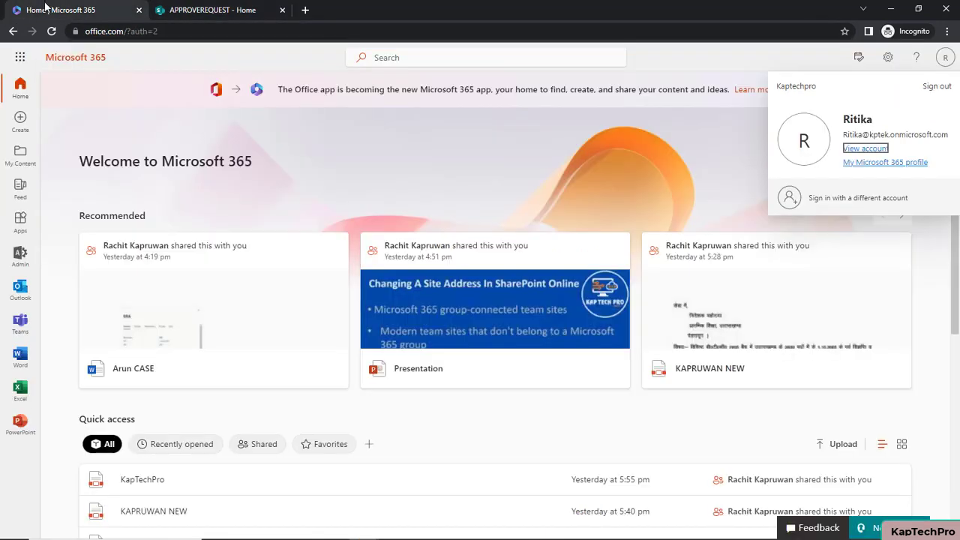
Open the requester's Outlook mailbox and follow the approval email's 'Go to the site' link.
{"action": "left_click", "coordinate": [18, 295]}
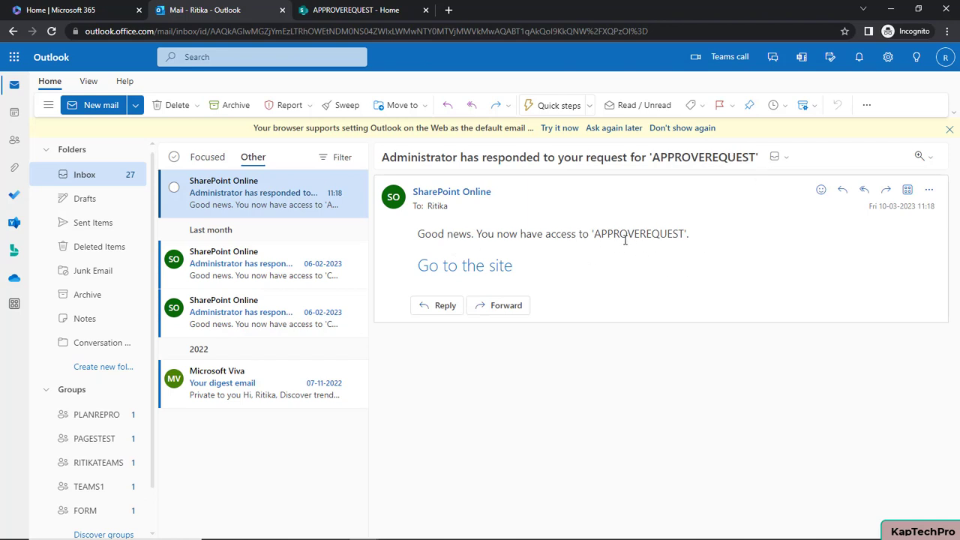
{"action": "left_click", "coordinate": [461, 277]}
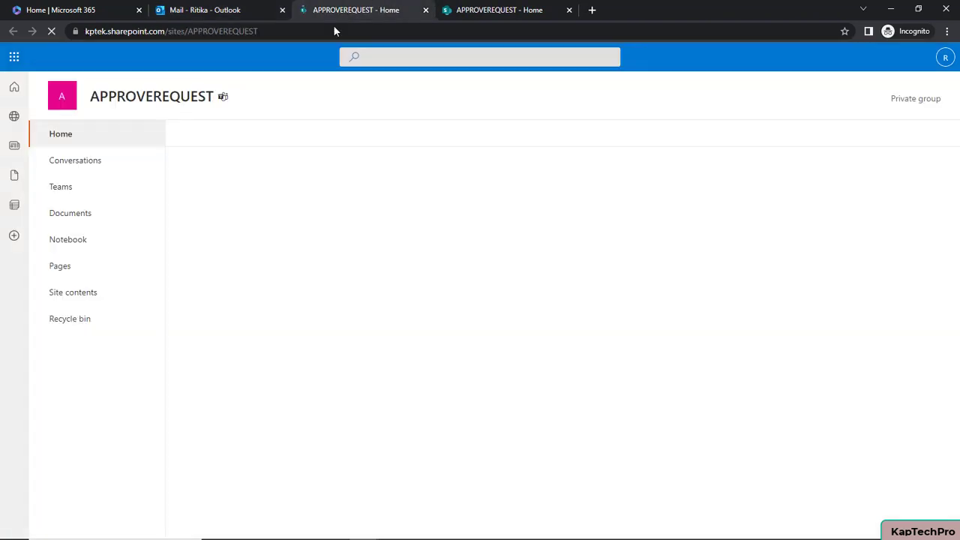